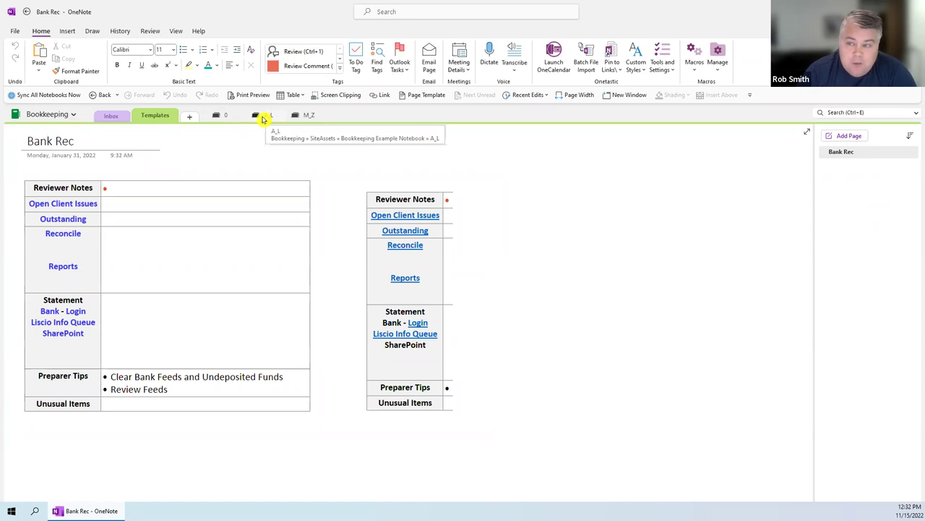
View the Acme section group inside the A_L group, and return to the Bookkeeping notebook's Templates section.
left_click(263, 118)
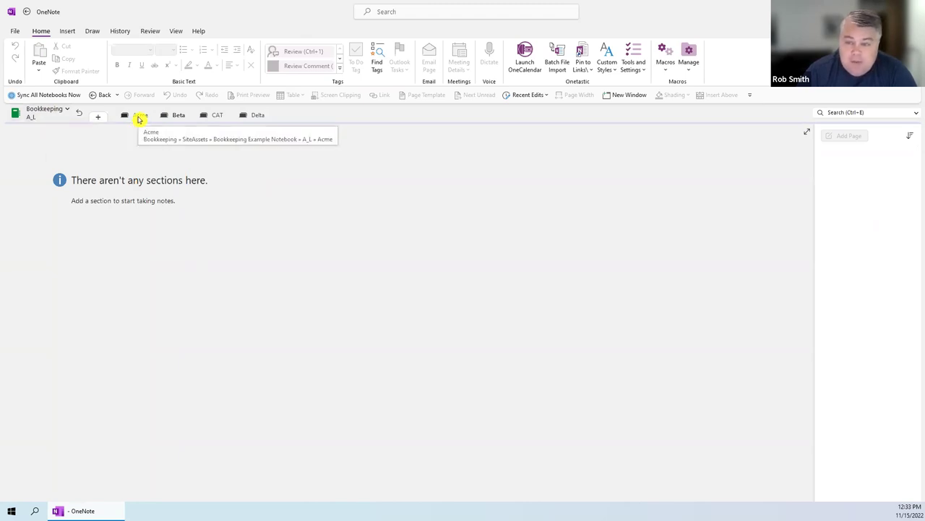
left_click(140, 117)
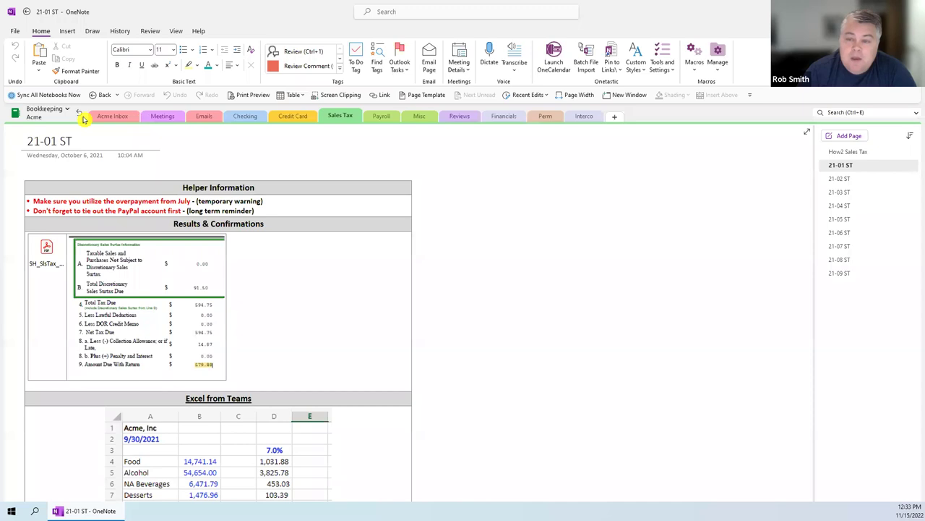
left_click(80, 118)
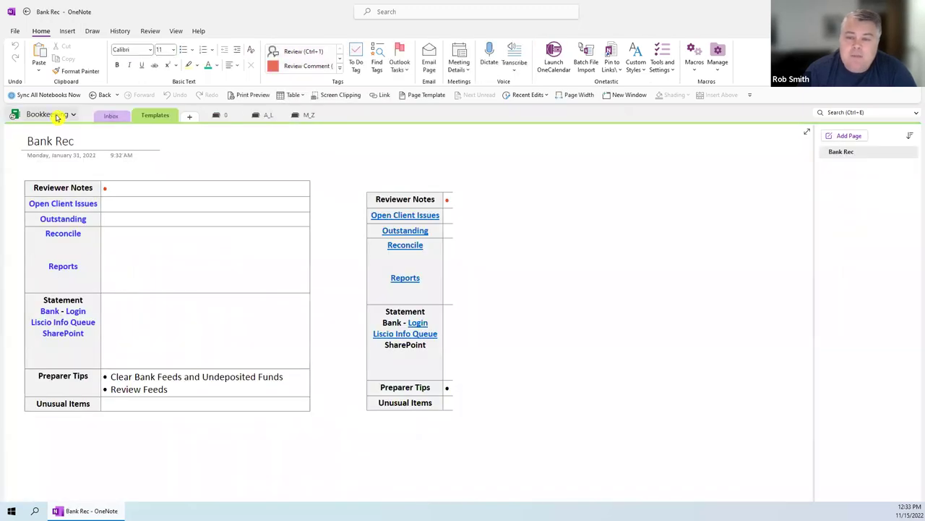
Switch from the Bookkeeping notebook to the 1040s notebook.
left_click(58, 115)
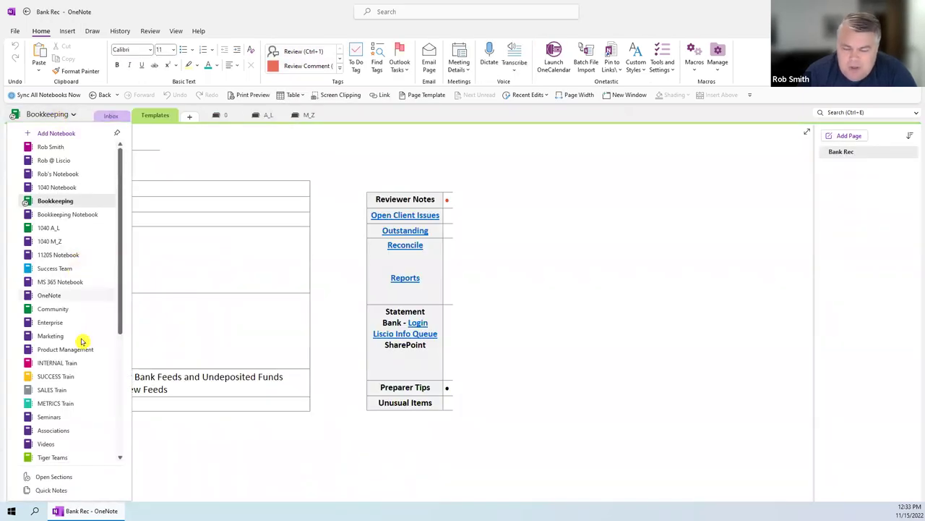
scroll(96, 368, "down", 6)
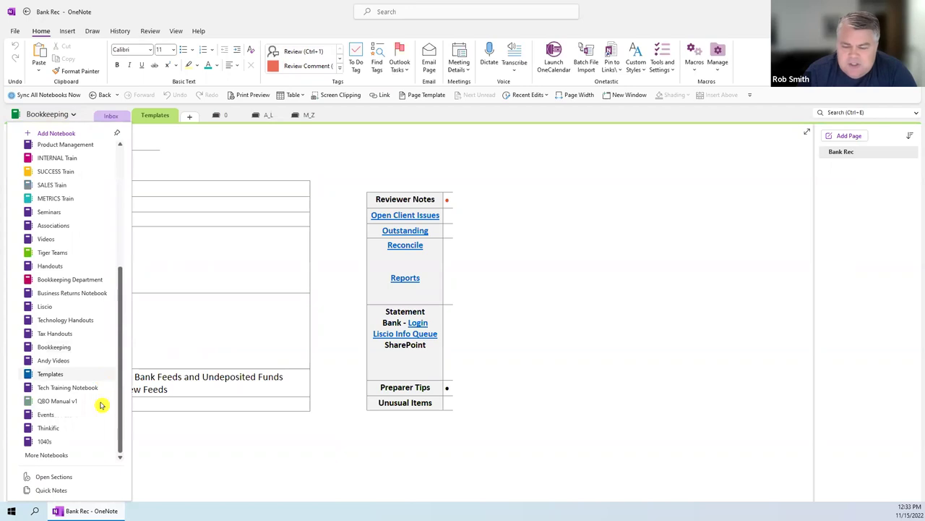
left_click(92, 443)
Search all notebooks for "acme" and open the Acme section group of the Bookkeeping notebook.
left_click(867, 112)
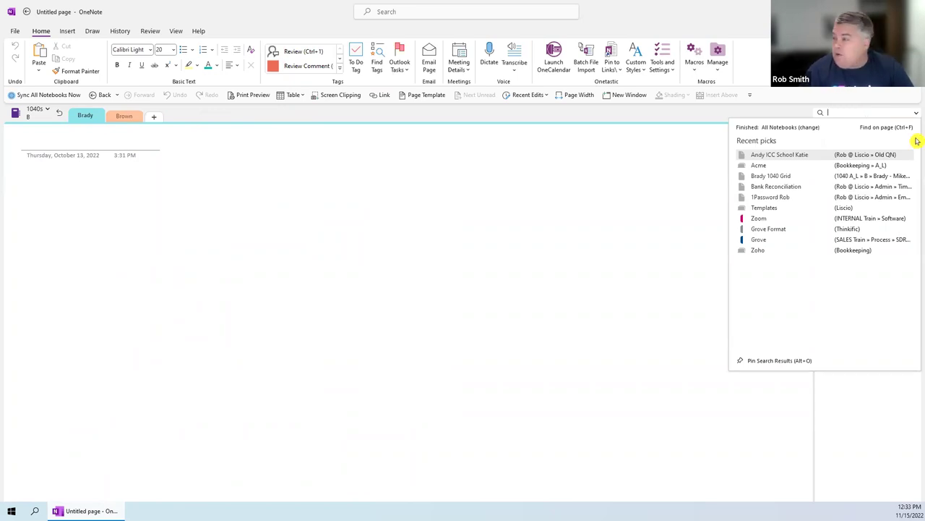
type("acme")
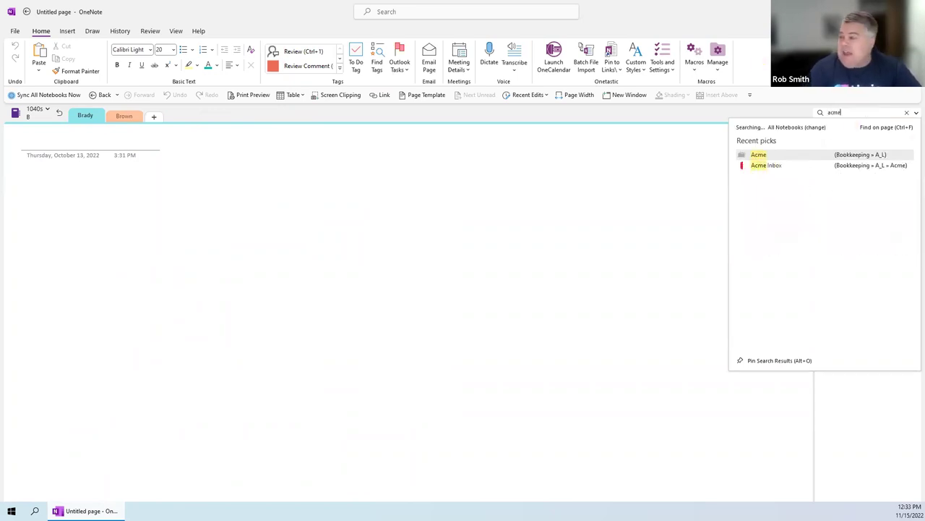
left_click(779, 155)
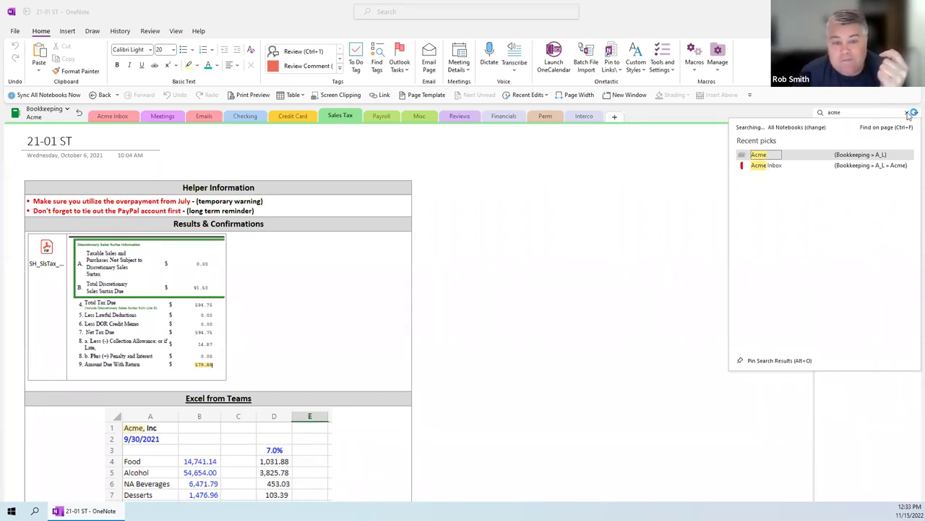
left_click(614, 170)
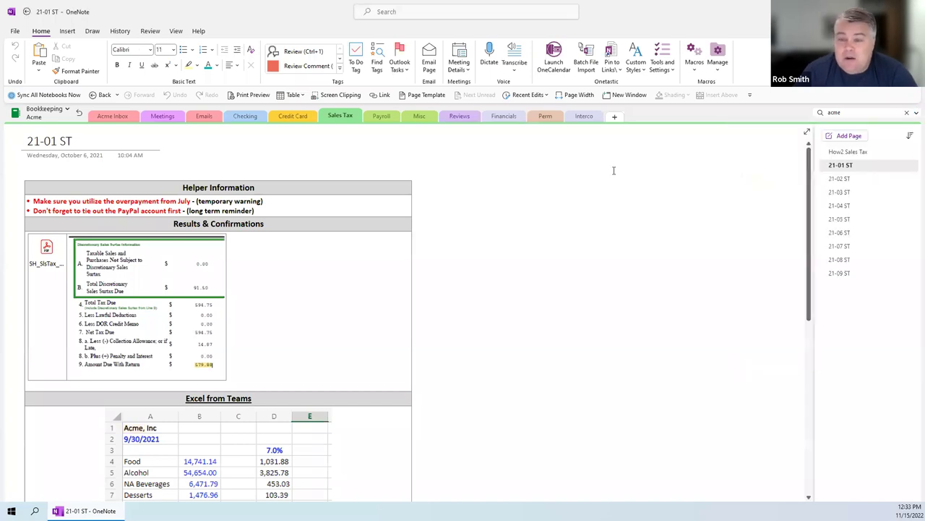
Open the Acme Monthly Status Grid - FC page in Acme Inbox and view its Bank Feeds link in QuickBooks, returning to OneNote.
left_click(112, 116)
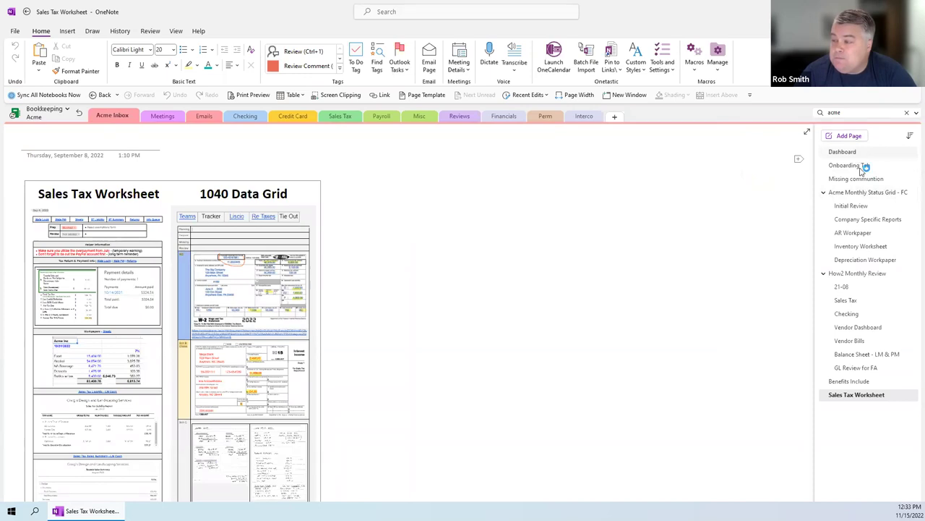
left_click(860, 193)
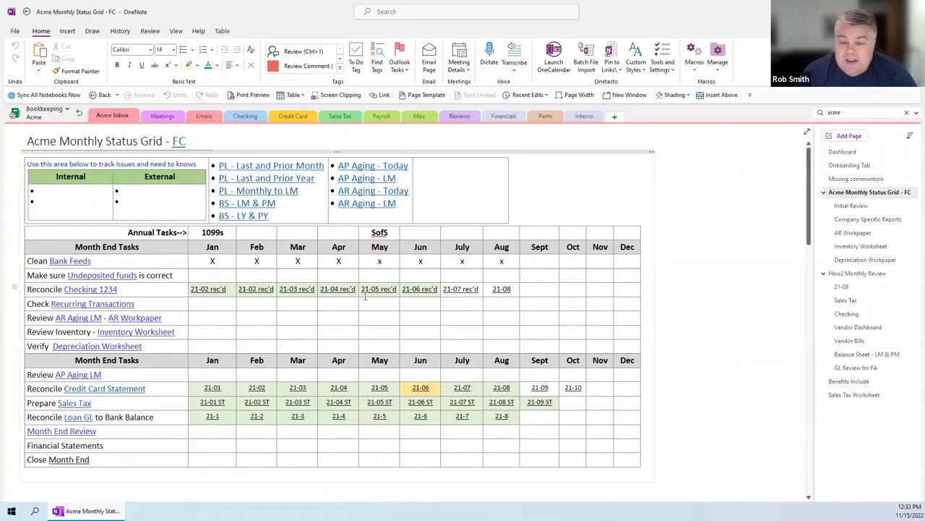
left_click(72, 266)
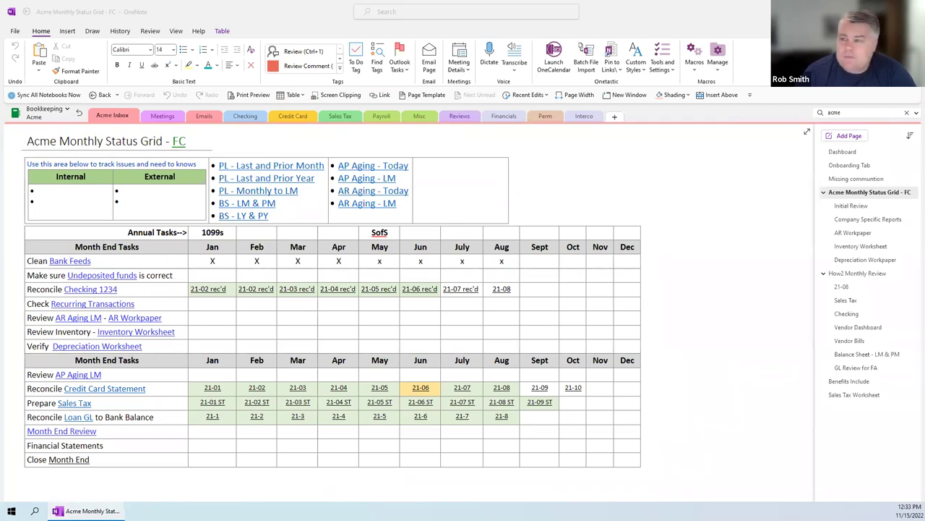
left_click(613, 51)
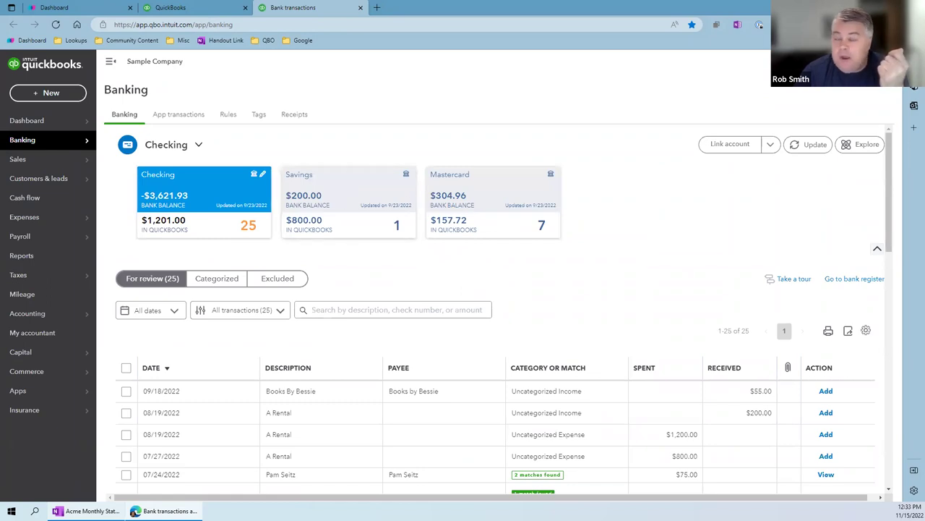
key("alt+Tab")
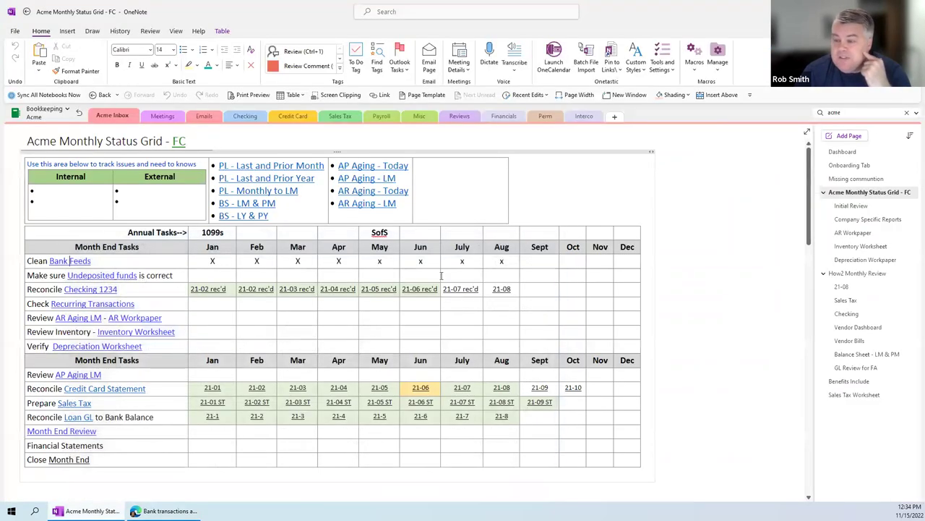
Follow the grid's Undeposited funds link to QuickBooks, copy the Bank Deposit page's web address and return to OneNote.
left_click(109, 278)
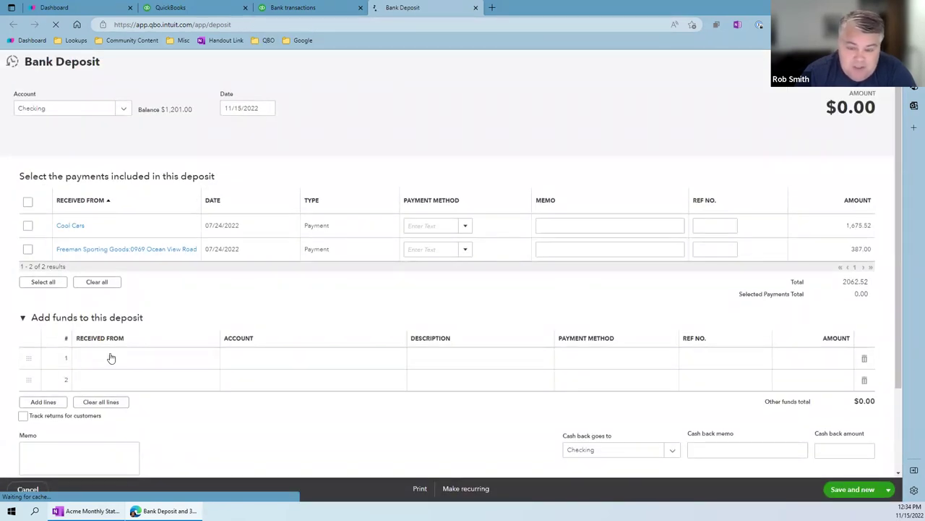
left_click(241, 25)
key("ctrl+c")
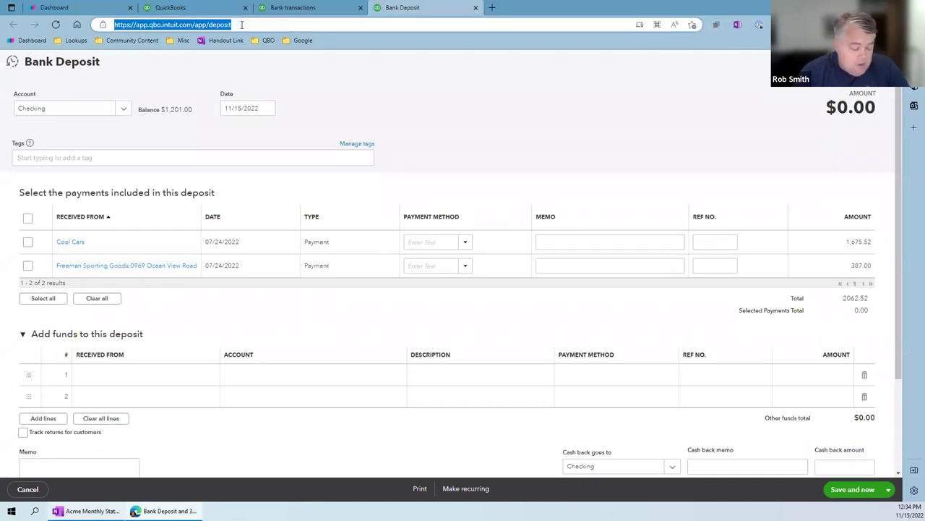
left_click(83, 511)
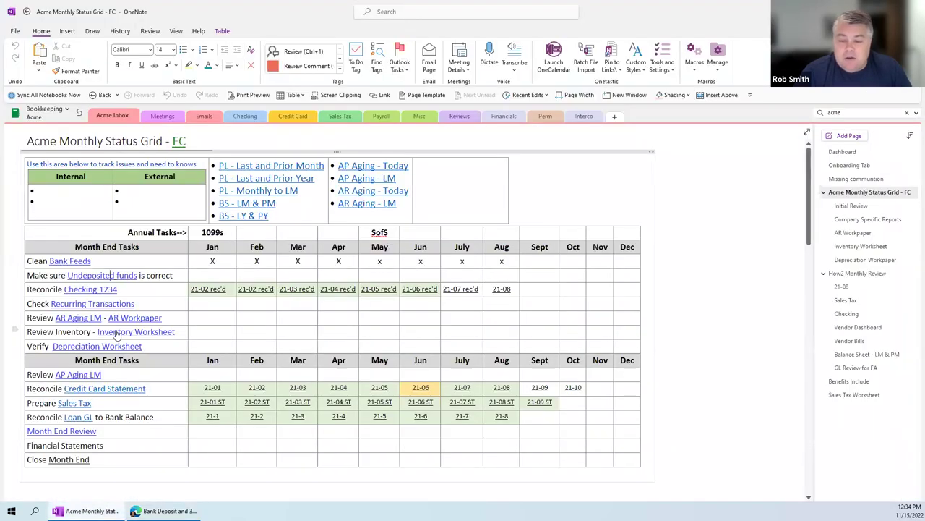
right_click(86, 274)
left_click(130, 410)
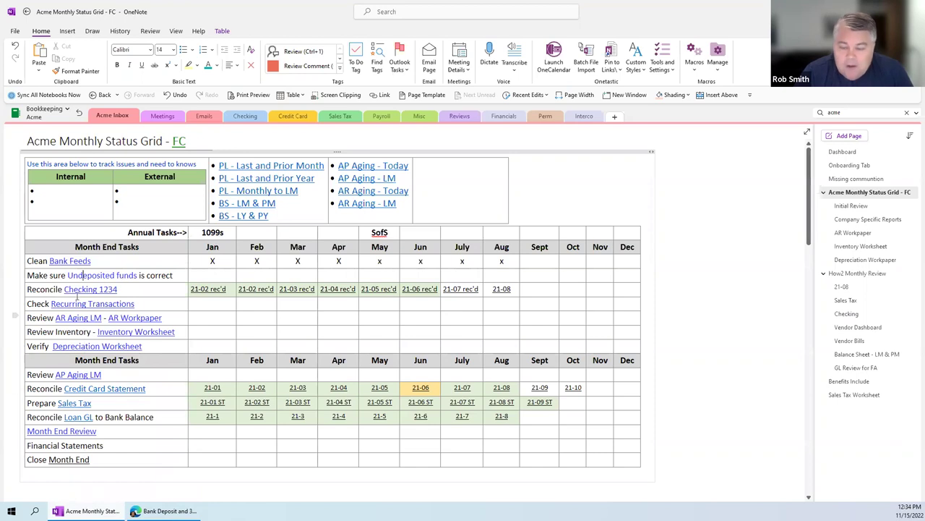
left_click_drag(97, 276, 138, 276)
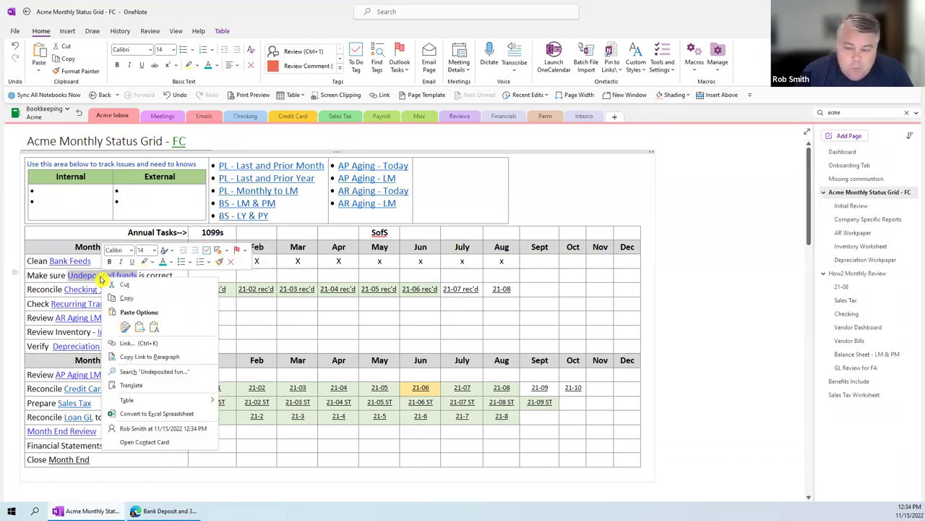
right_click(102, 279)
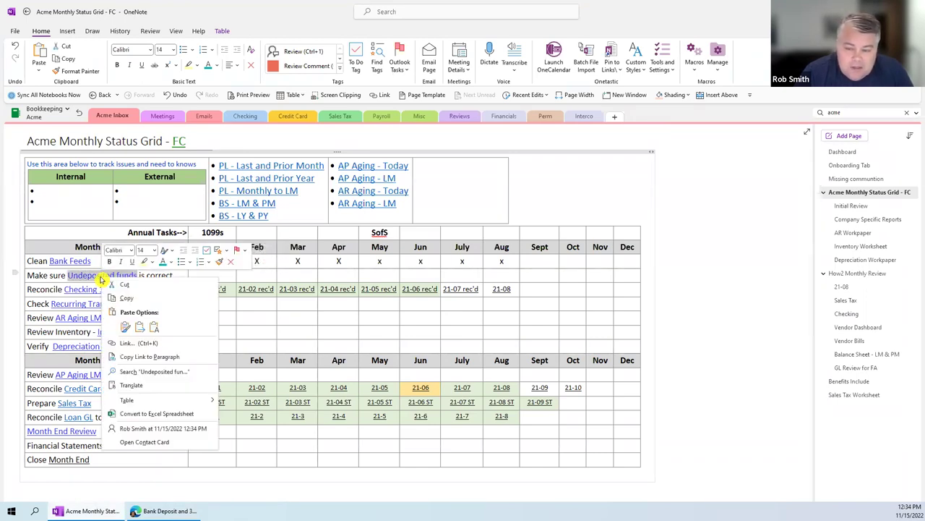
left_click(145, 344)
key("ctrl+v")
left_click(282, 356)
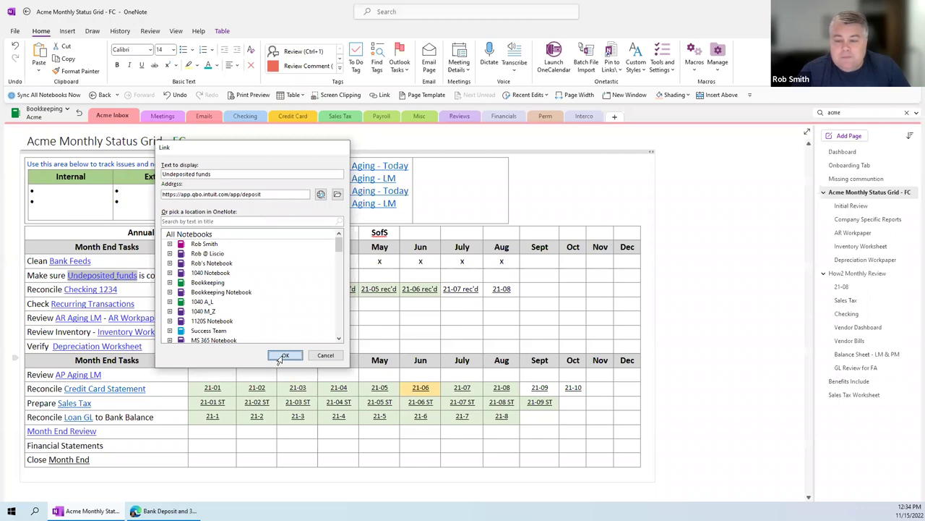
left_click(117, 286)
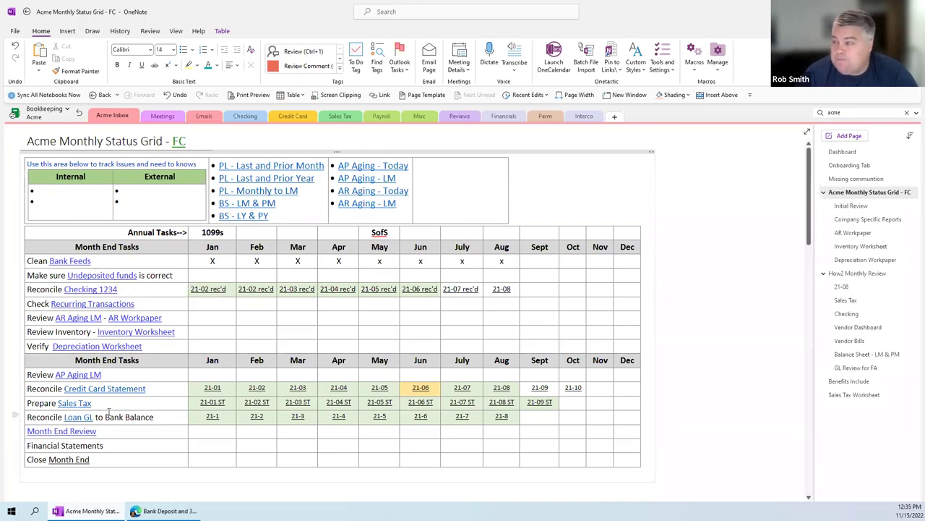
View the Acme Dashboard page, and open the How2 Reconcile Checking 1234 page in the Checking section.
left_click(842, 152)
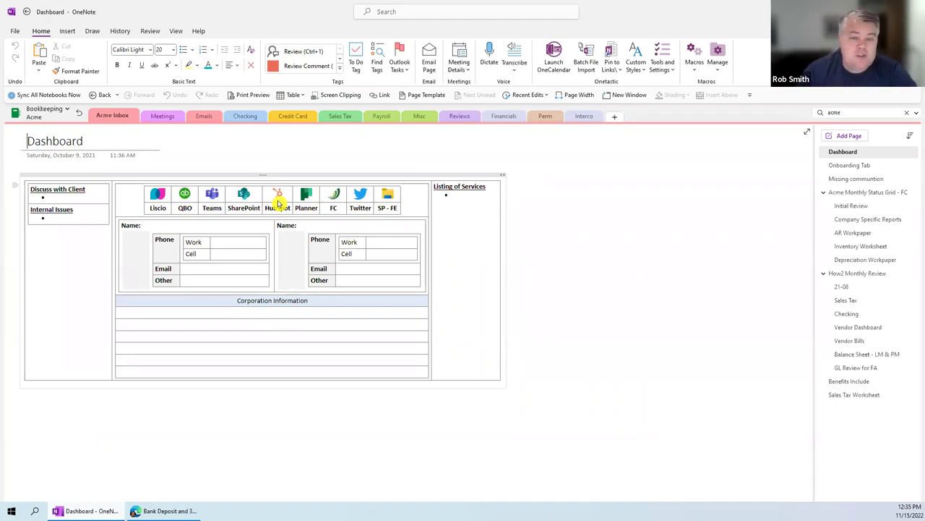
left_click(246, 116)
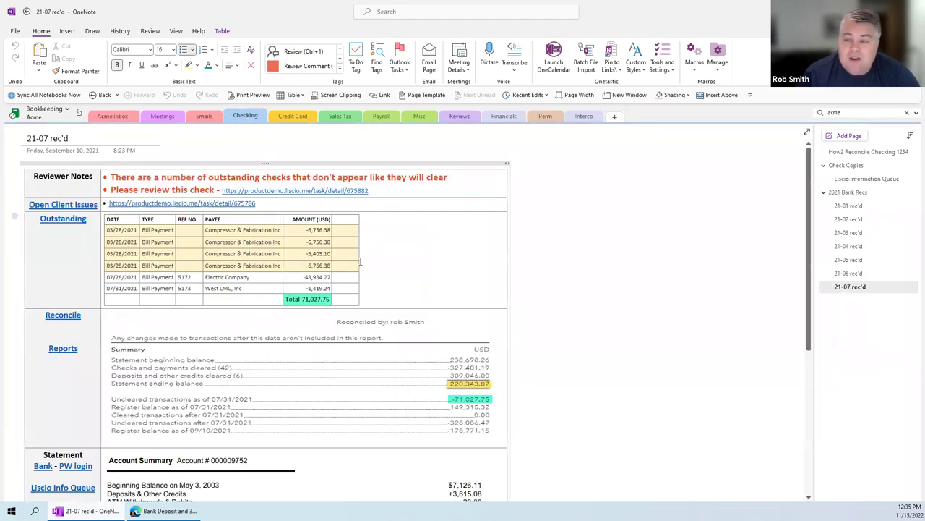
left_click(865, 152)
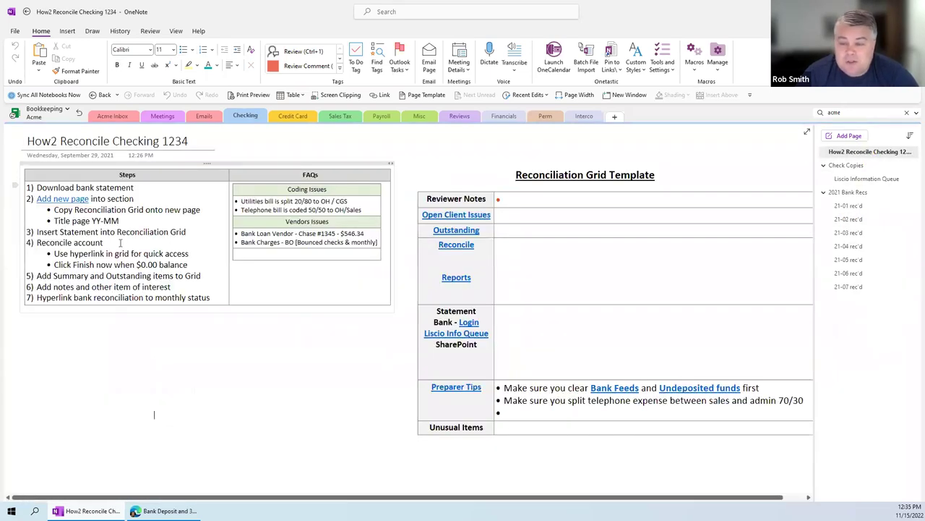
Move the Reconciliation Grid Template directly below the Steps and FAQs table.
left_click_drag(388, 312, 316, 366)
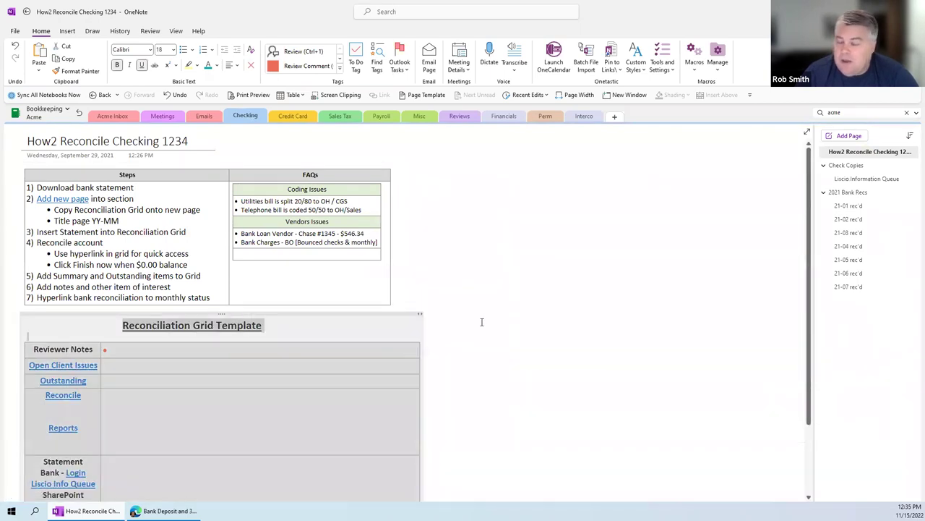
left_click(481, 322)
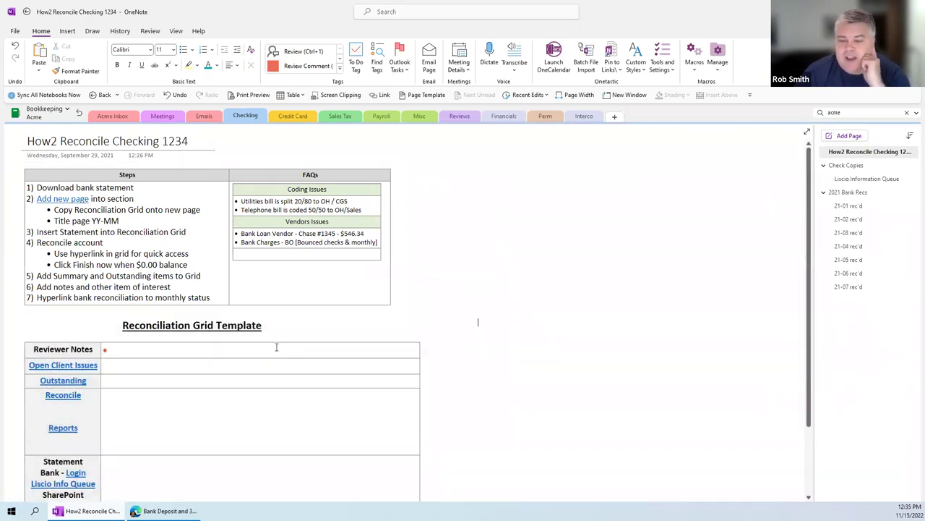
Copy the whole Reconciliation Grid table from Reviewer Notes to Unusual Items onto a new page in the Checking section.
scroll(175, 356, "down", 4)
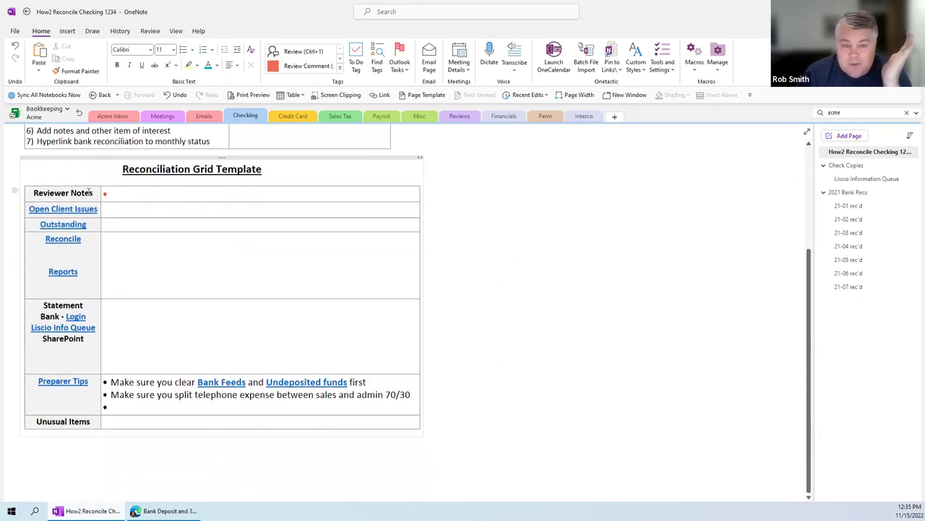
left_click_drag(84, 192, 162, 421)
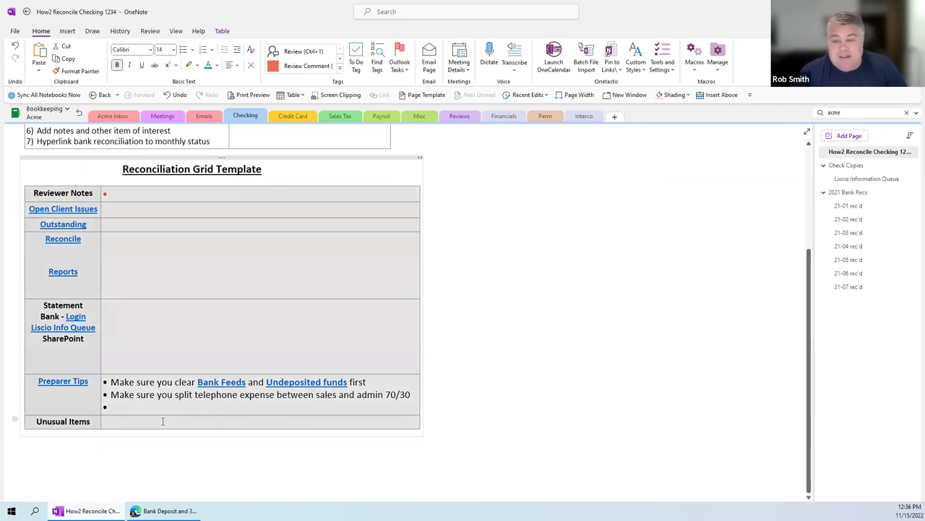
left_click(845, 137)
key("ctrl+v")
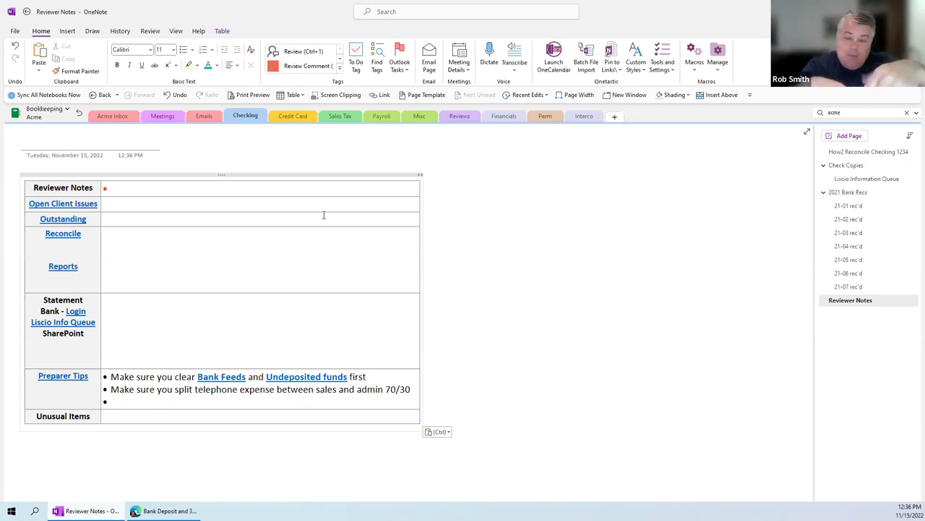
Title the new reconciliation page 21-08.
left_click(68, 138)
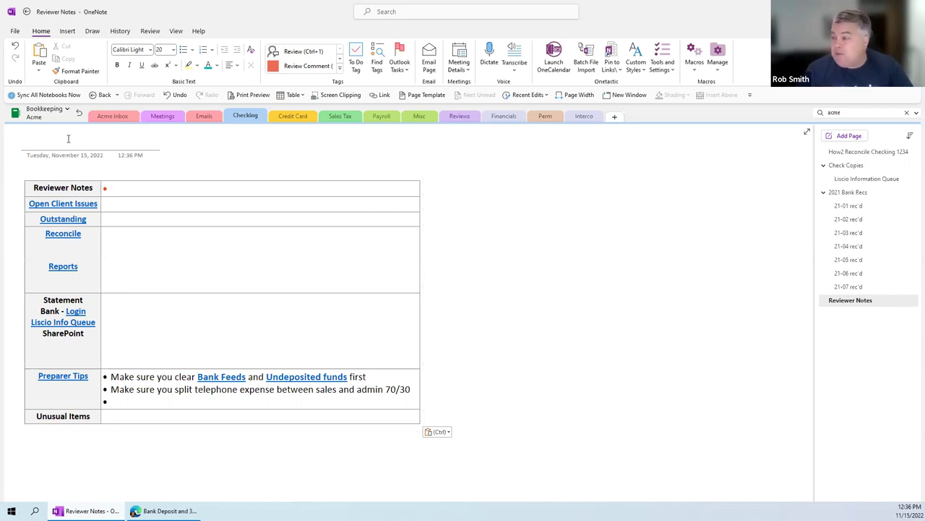
left_click(69, 138)
type("21-08")
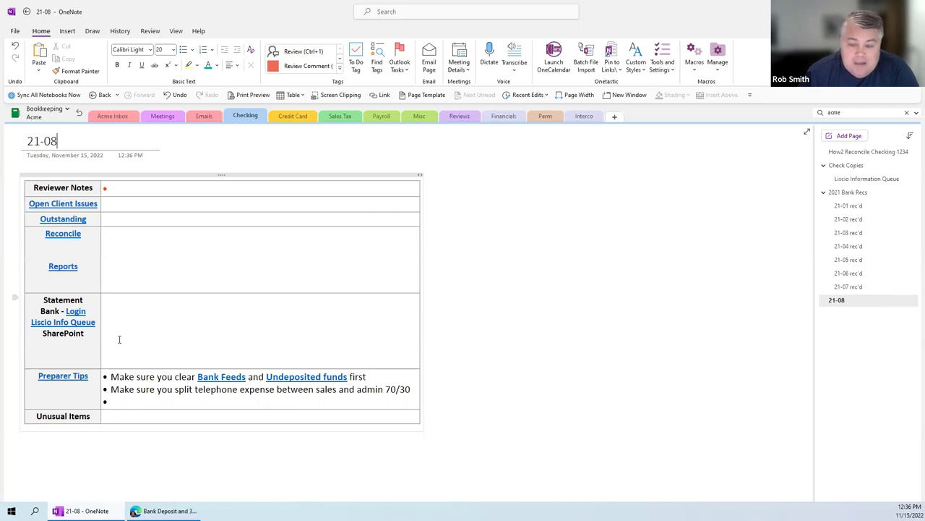
Follow the grid's bank Login link to view the Acme Inc. Logins page in Liscio.
left_click(75, 312)
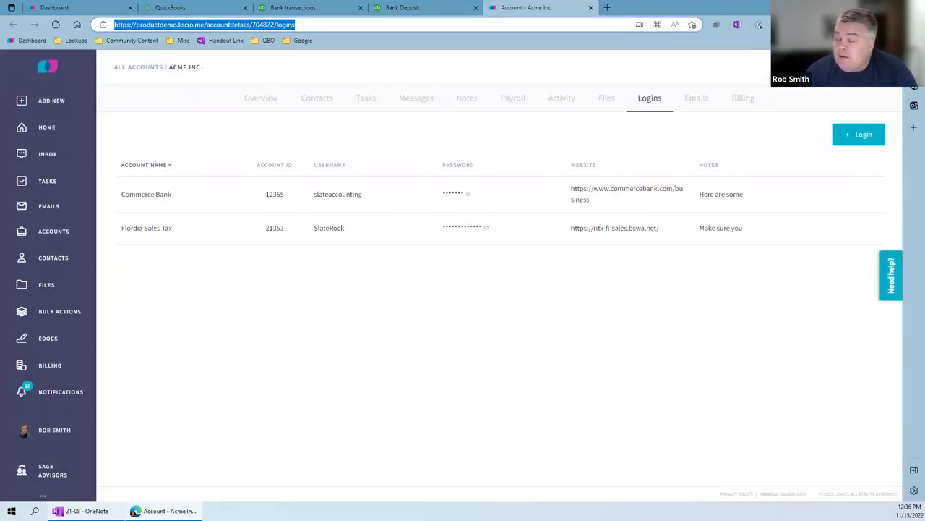
key("alt+Tab")
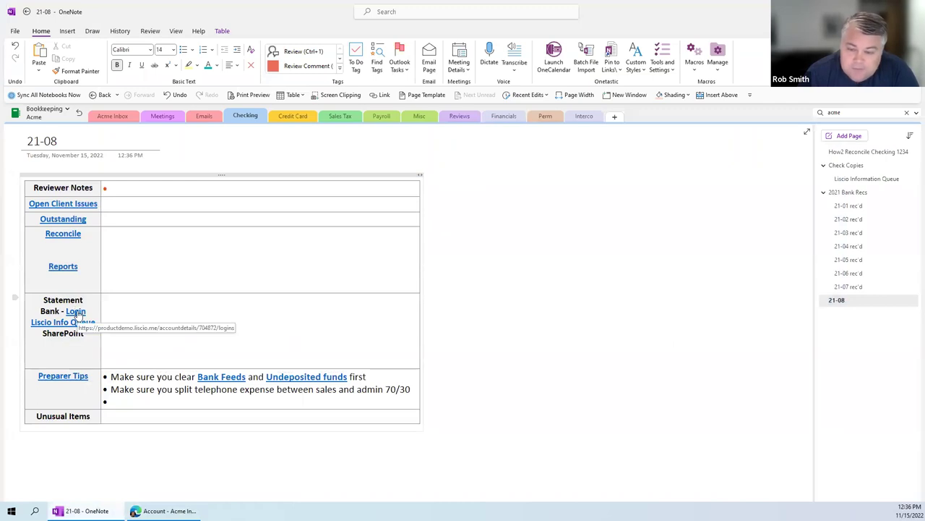
left_click(76, 311)
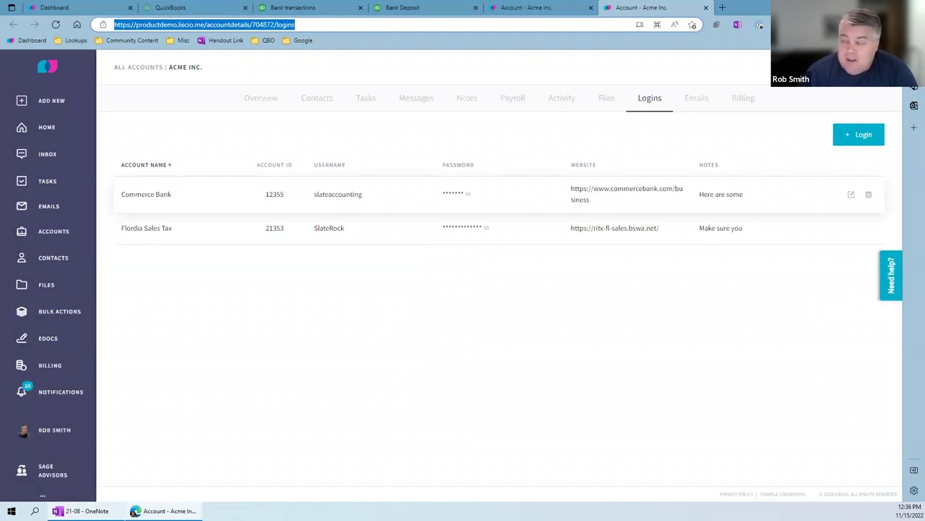
Find the Chase for Business page from chase.com in a new browser tab, open its sign-in form and copy the page address.
key("alt+Tab")
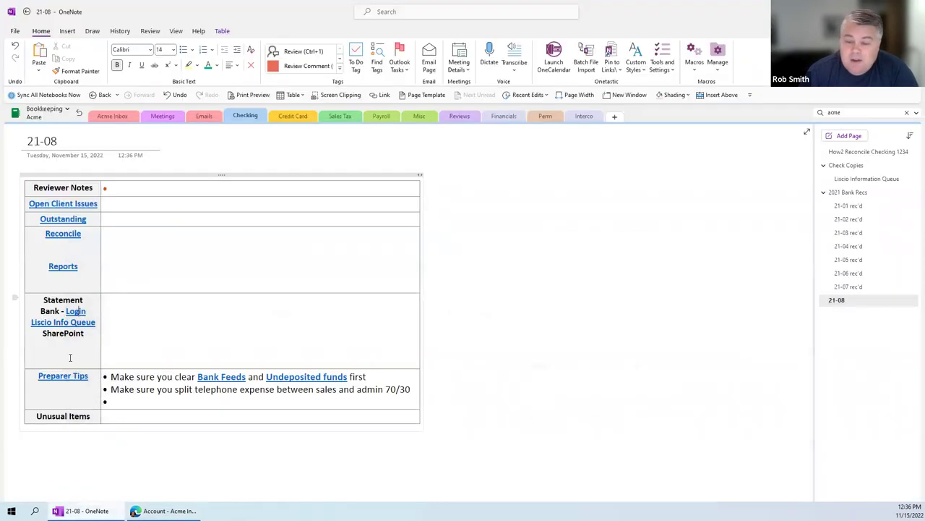
double_click(49, 310)
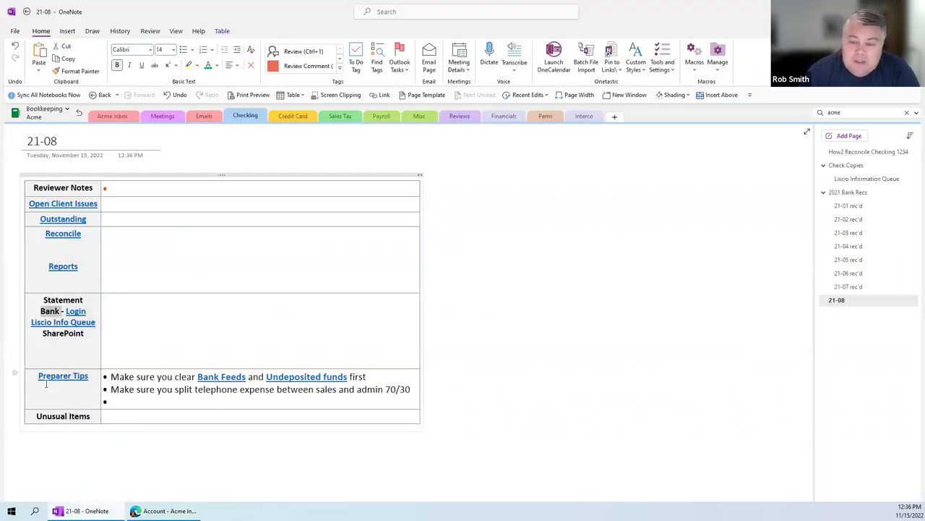
left_click(45, 312)
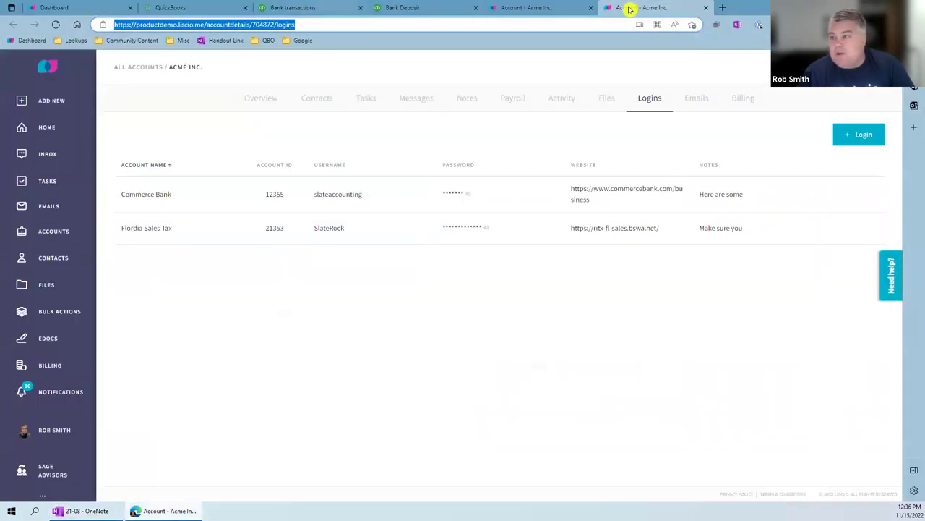
left_click(722, 8)
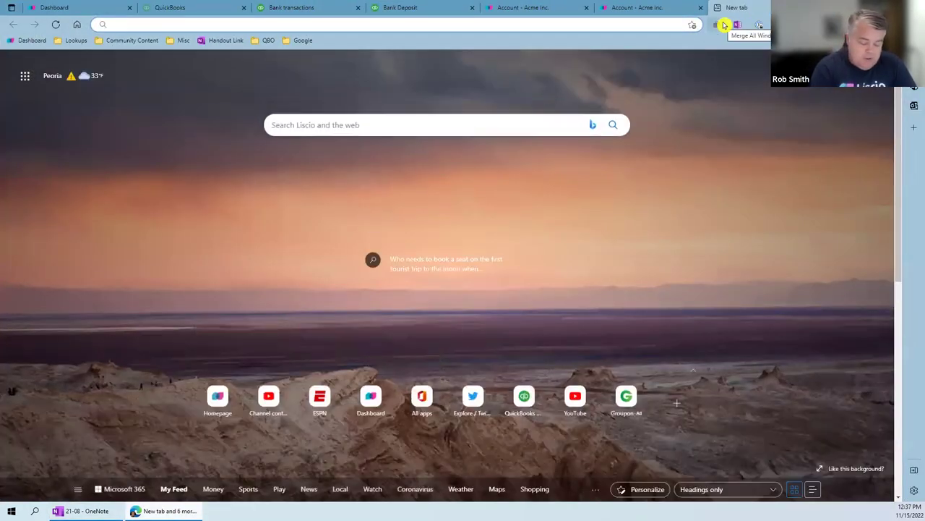
type("chase.com")
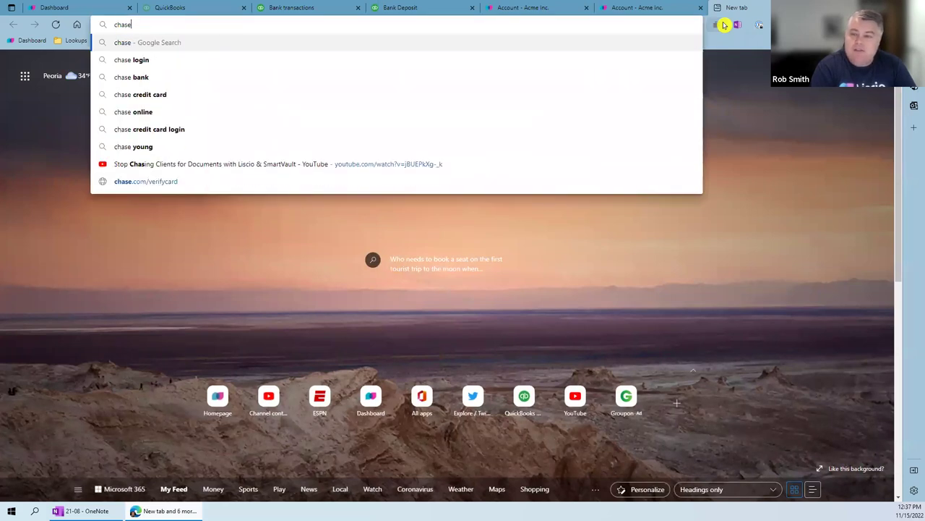
key("Return")
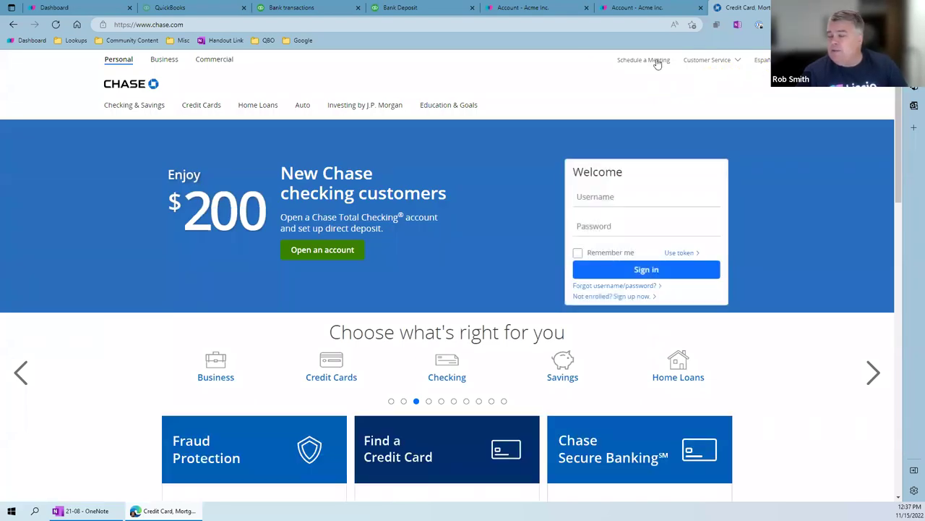
left_click(164, 61)
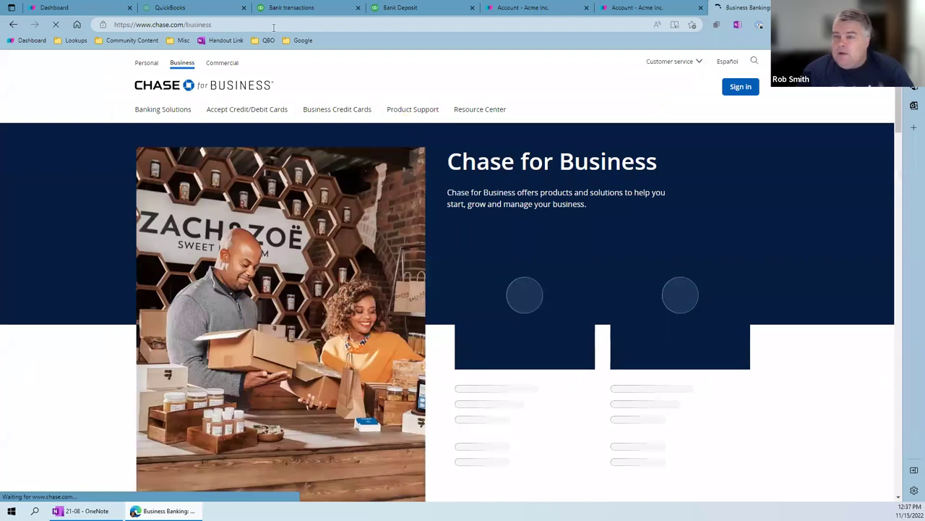
left_click(273, 27)
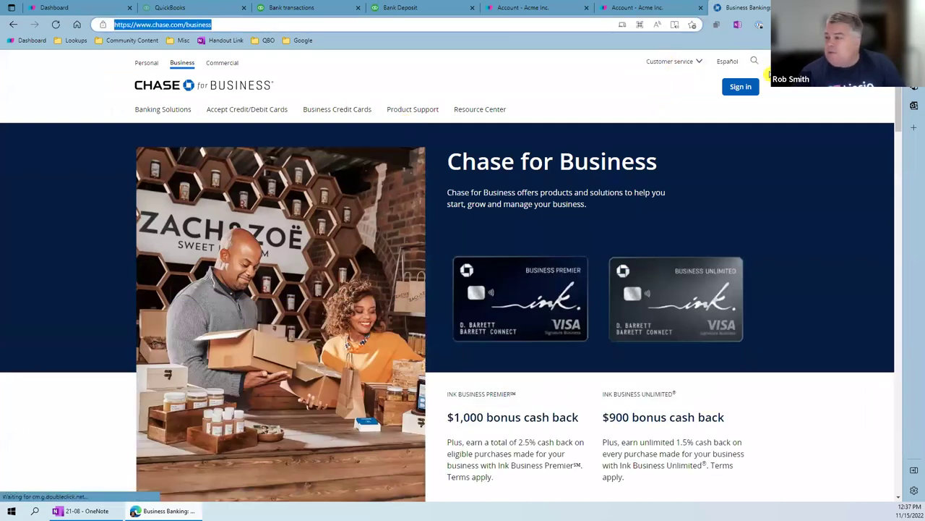
left_click(755, 88)
left_click(240, 25)
key("ctrl+c")
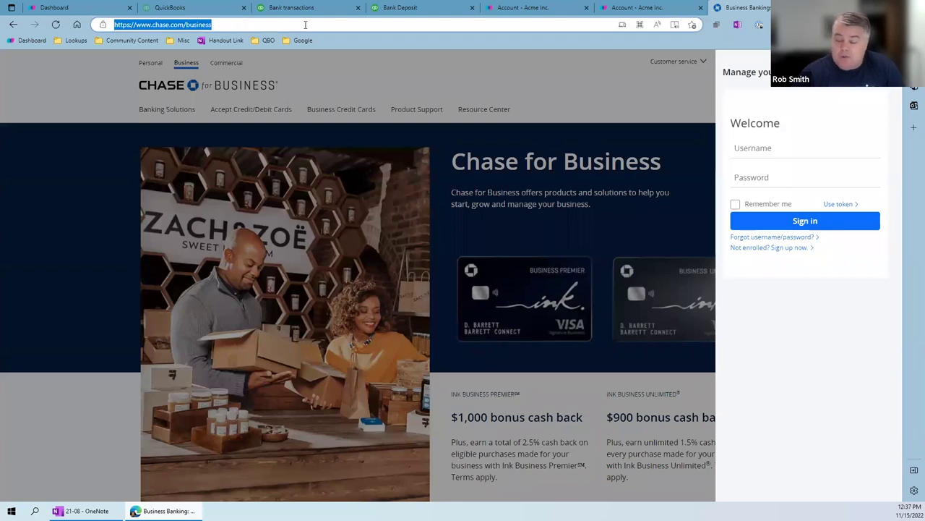
left_click(81, 511)
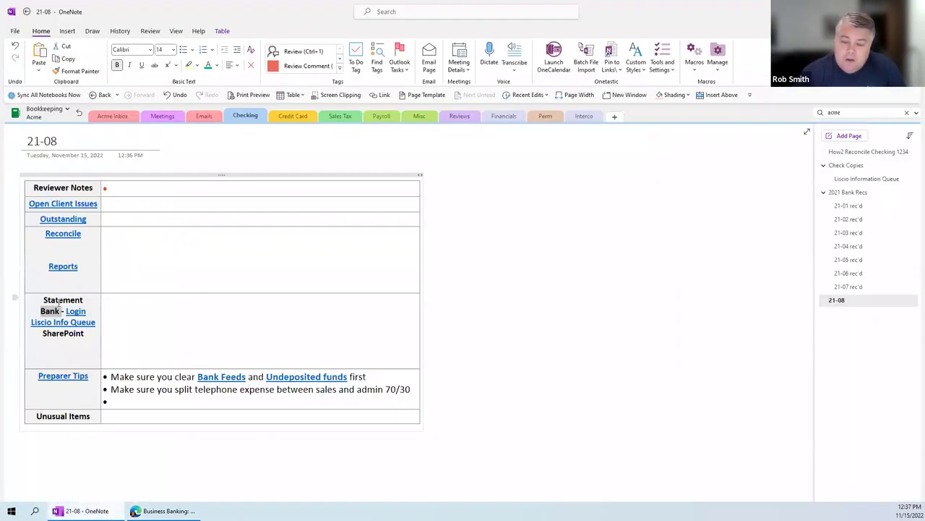
right_click(49, 310)
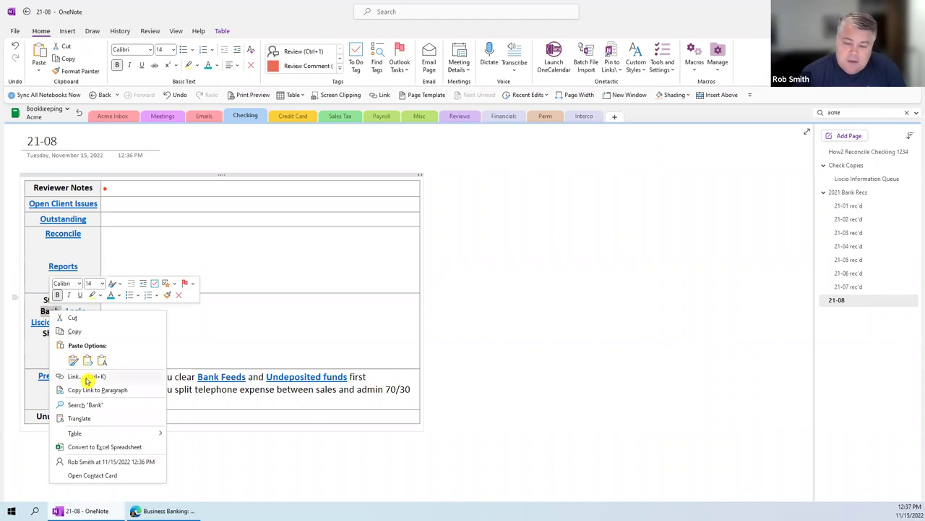
left_click(86, 378)
key("ctrl+v")
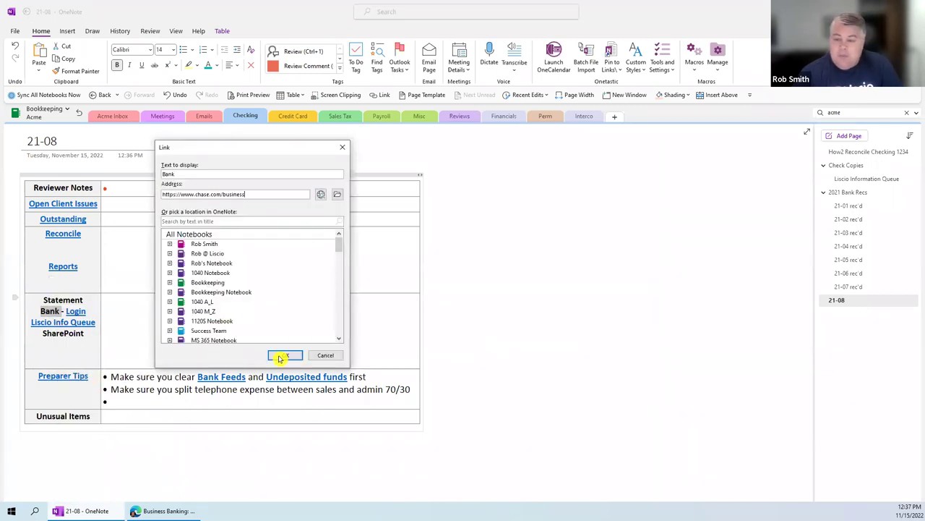
left_click(282, 356)
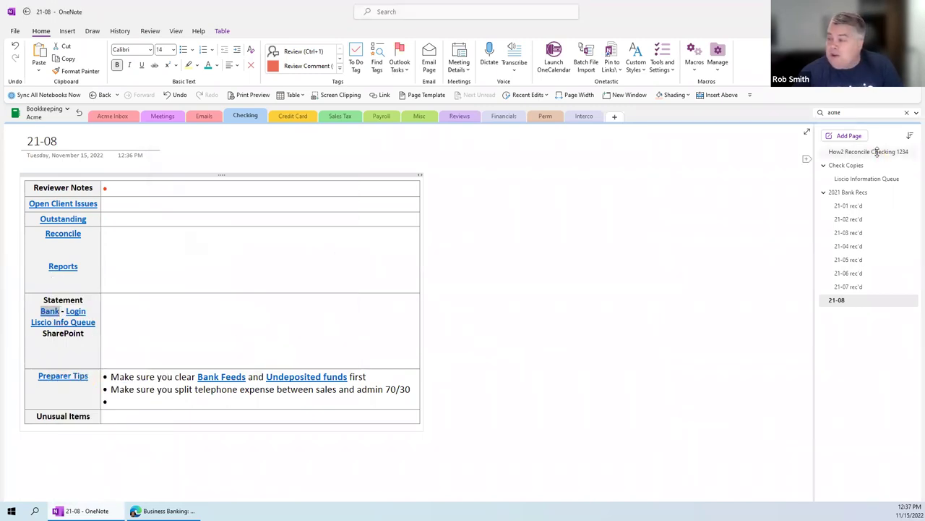
left_click(876, 152)
left_click(51, 315)
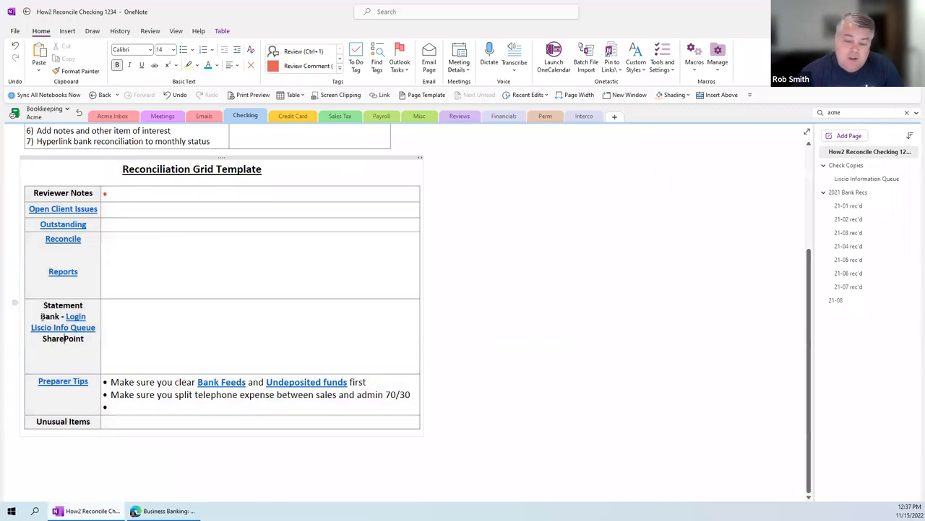
double_click(50, 318)
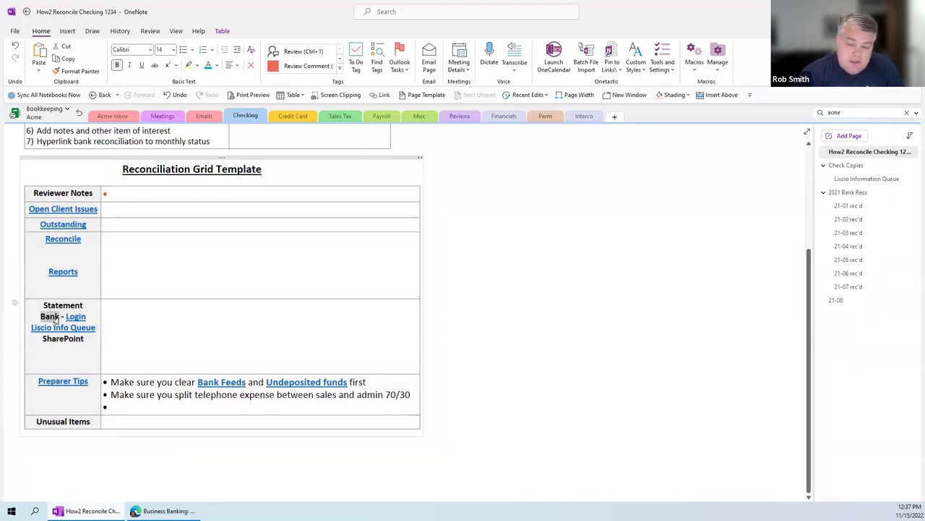
right_click(50, 318)
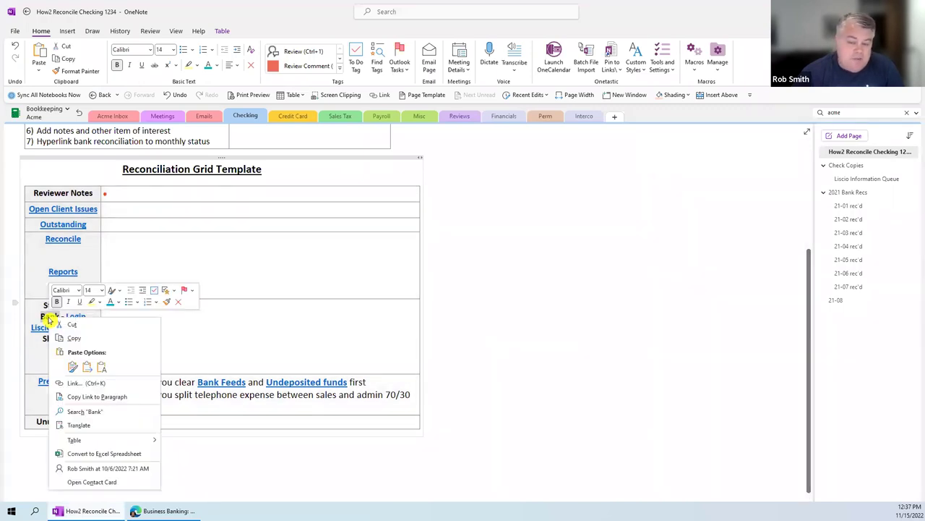
left_click(101, 385)
key("ctrl+v")
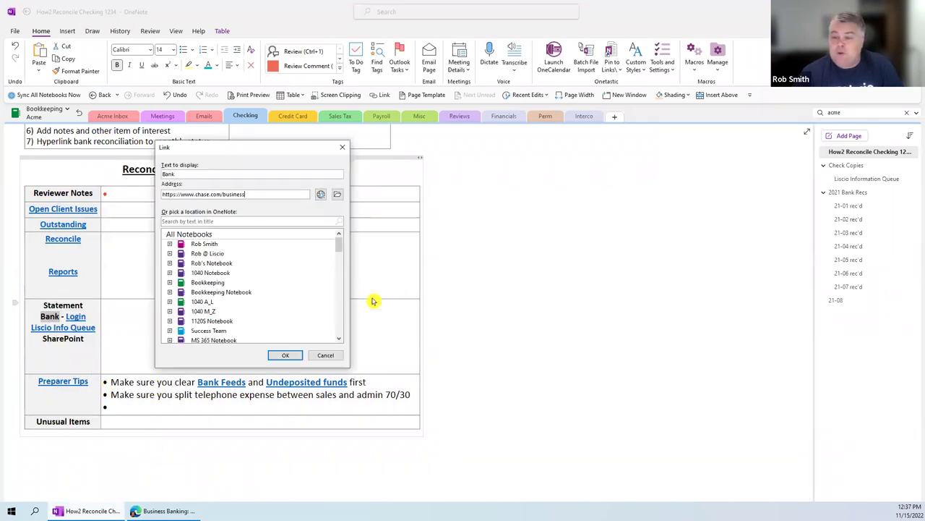
left_click(285, 355)
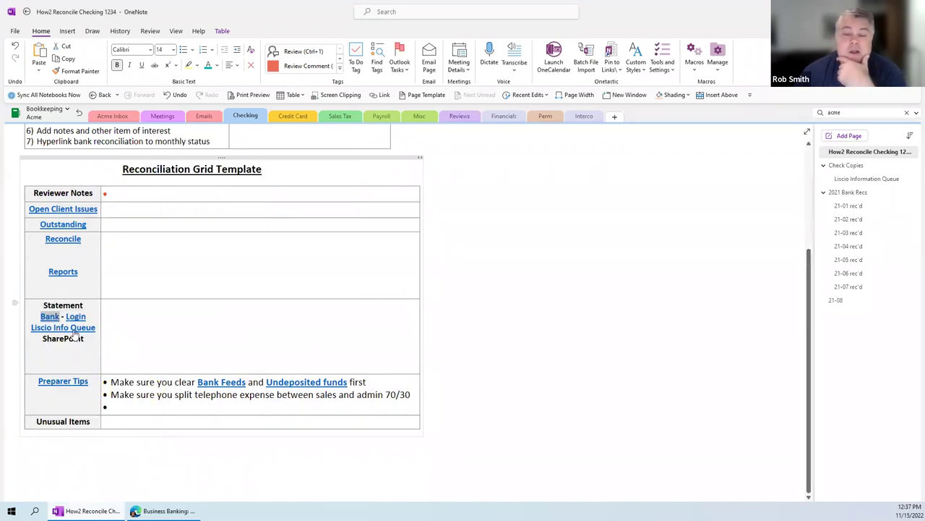
key("Tab")
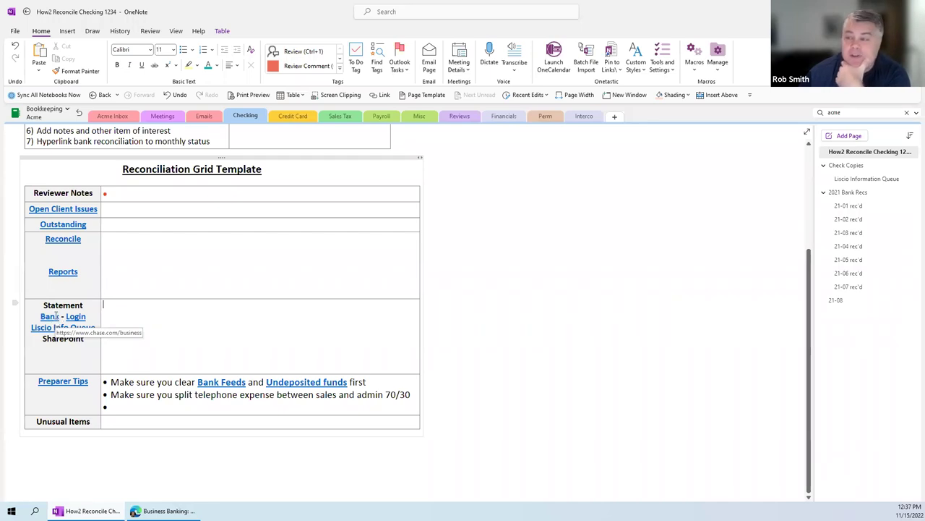
Test the Bank link on the 21-08 page by following it and opening the Chase business sign-in form.
left_click(861, 299)
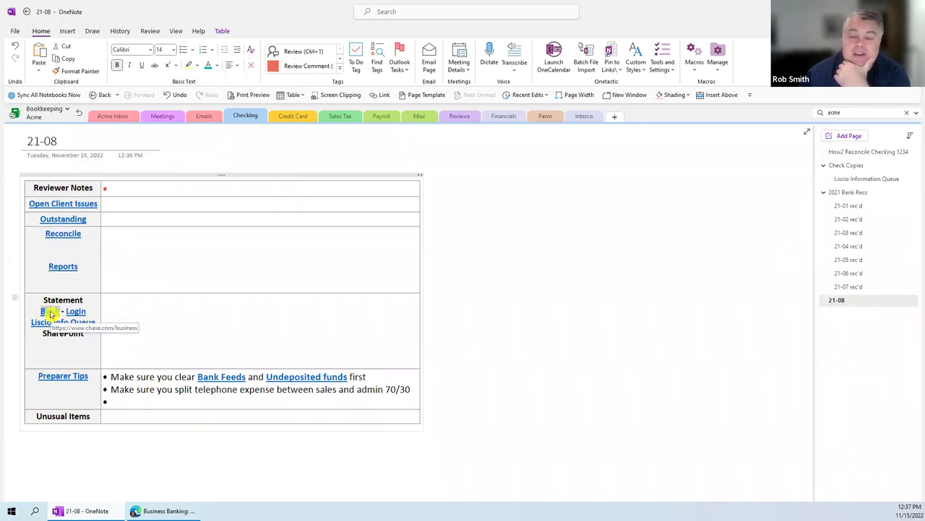
left_click(50, 313)
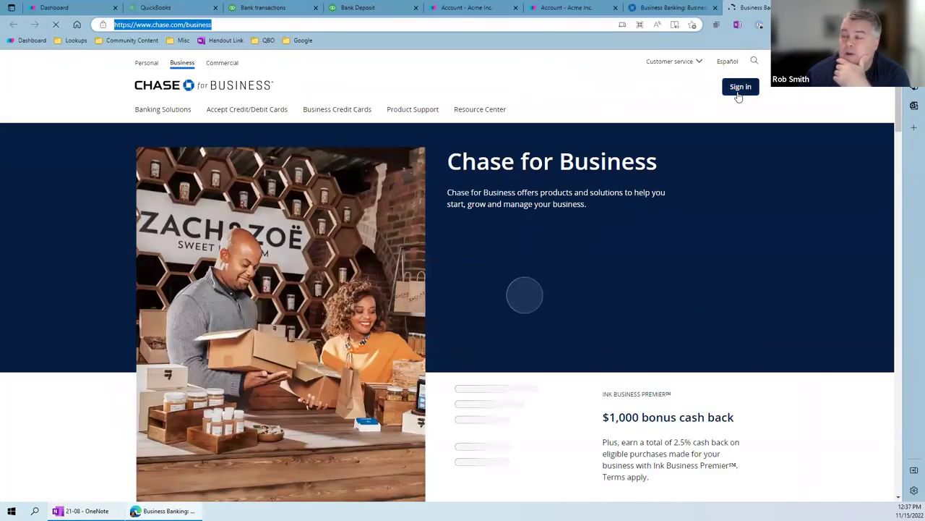
left_click(740, 92)
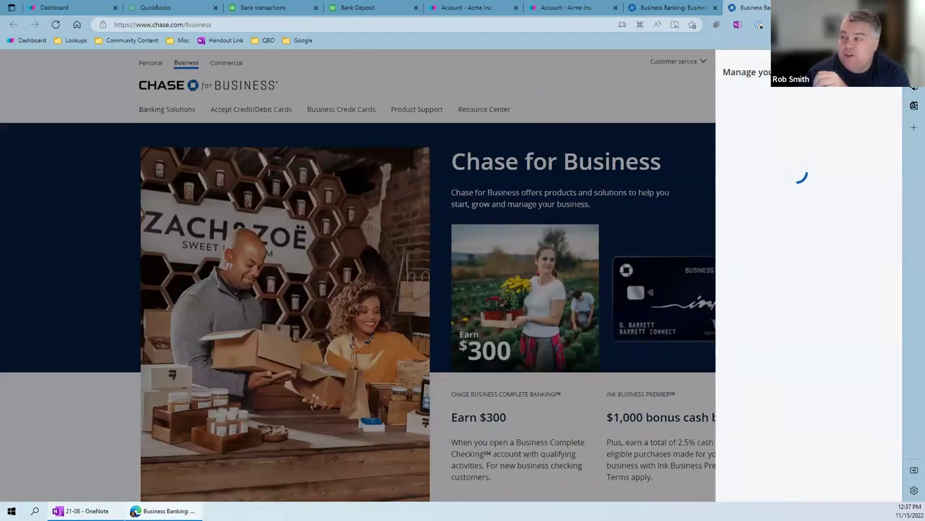
Return to OneNote, follow the 21-08 grid's Liscio Info Queue link and open Bank Statement.PDF enlarged at its account summary.
key("alt+Tab")
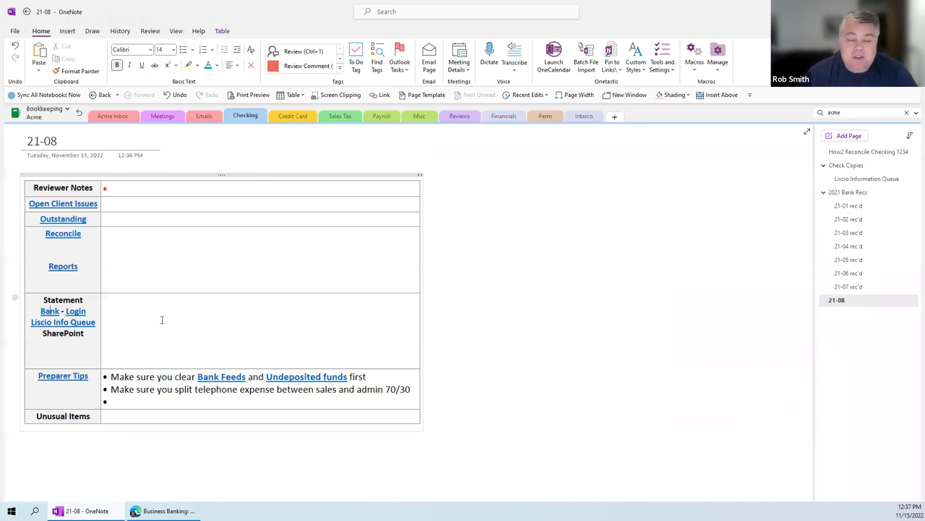
left_click(64, 324)
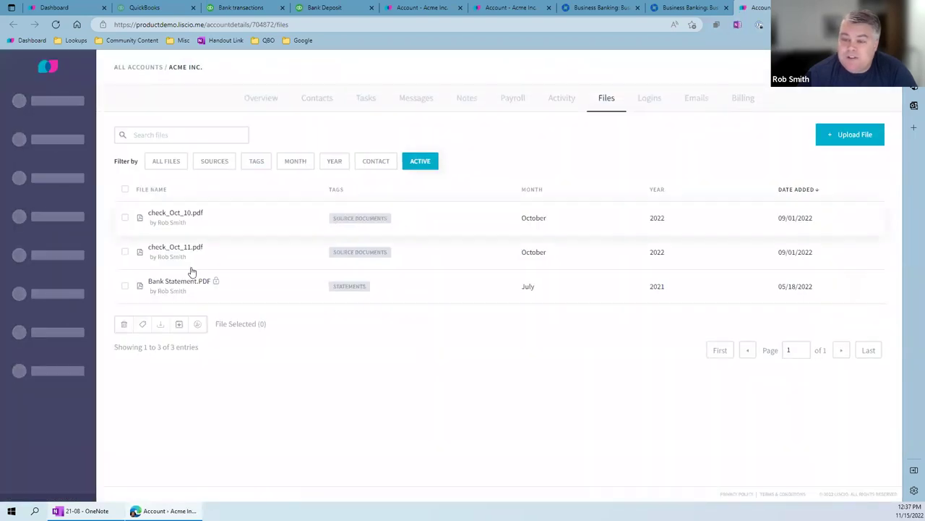
left_click(168, 282)
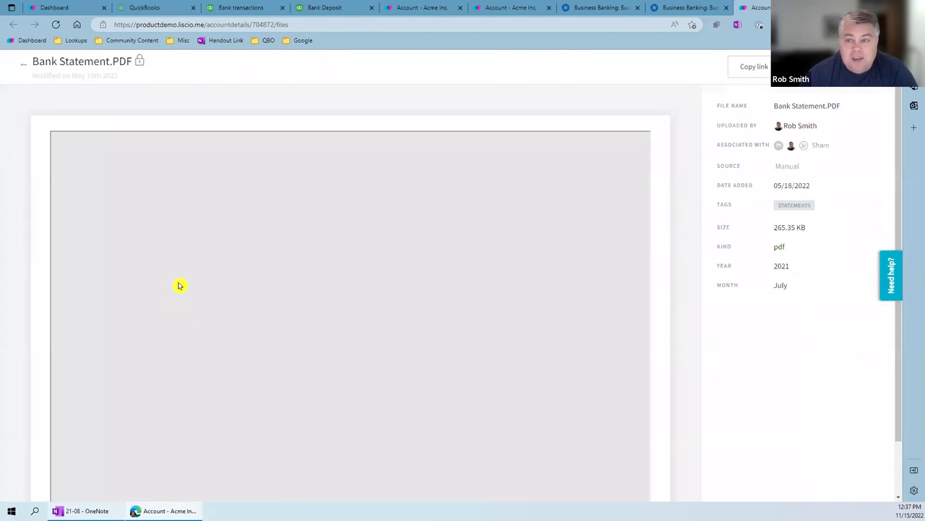
scroll(411, 308, "down", 3)
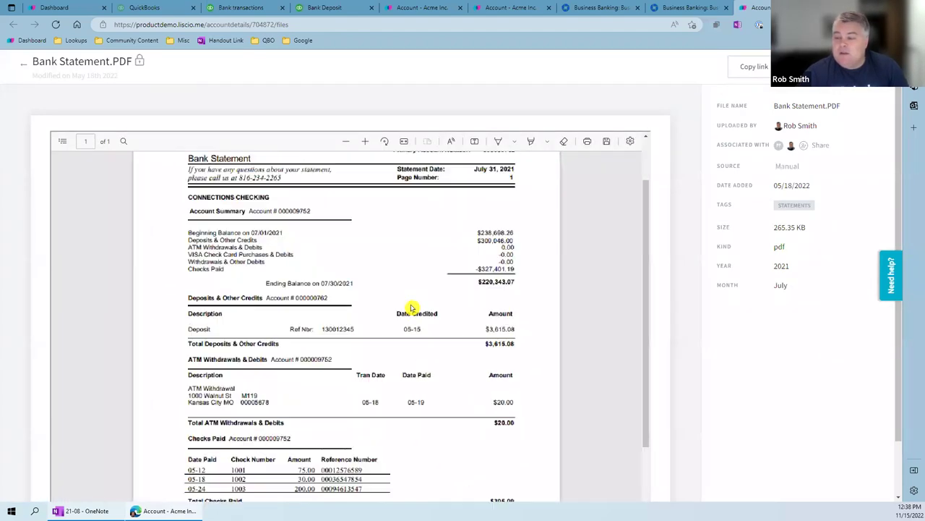
scroll(412, 308, "up", 2, "ctrl")
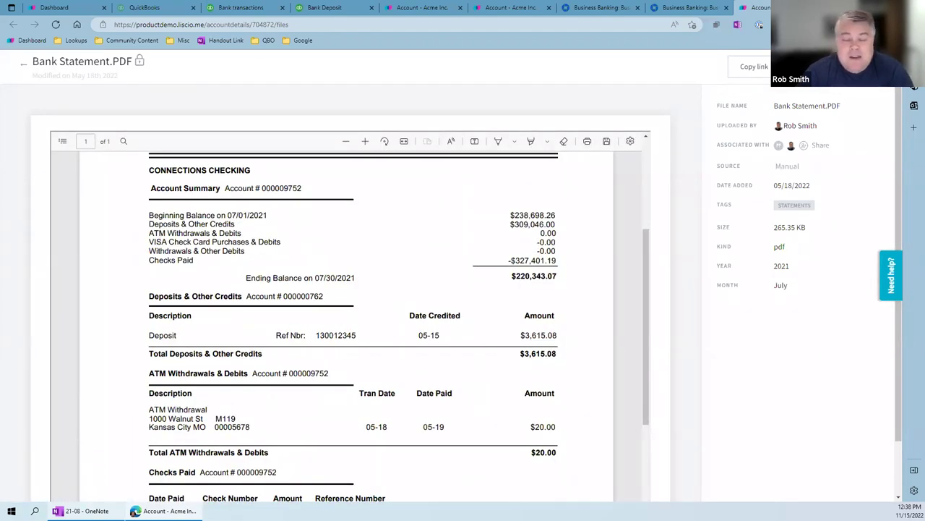
Insert a screen clipping of the bank statement's Account Summary, through the ending balance, into the Statement row of the 21-08 grid.
key("alt+Tab")
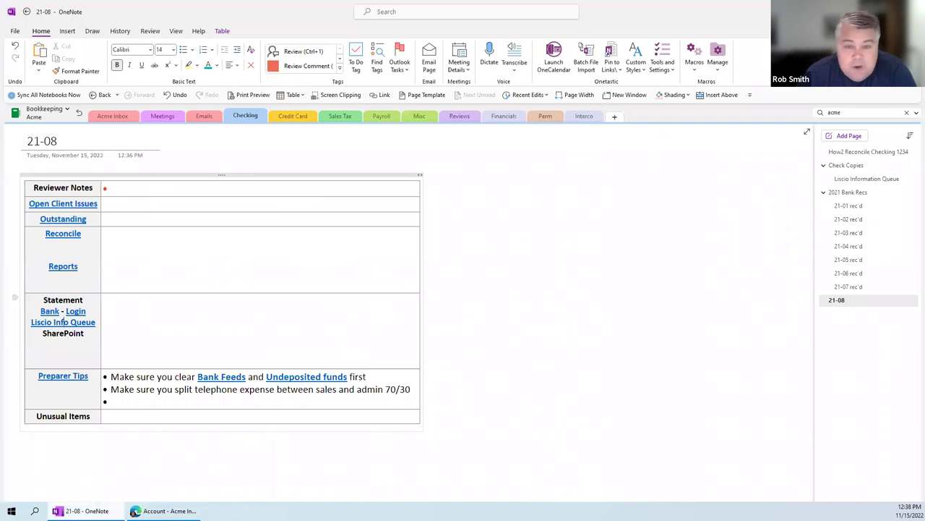
left_click(123, 300)
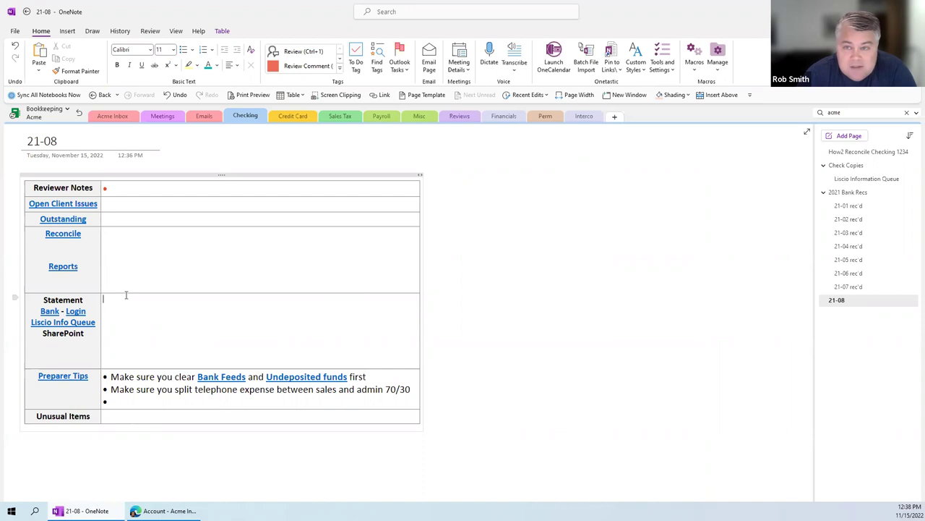
left_click(69, 34)
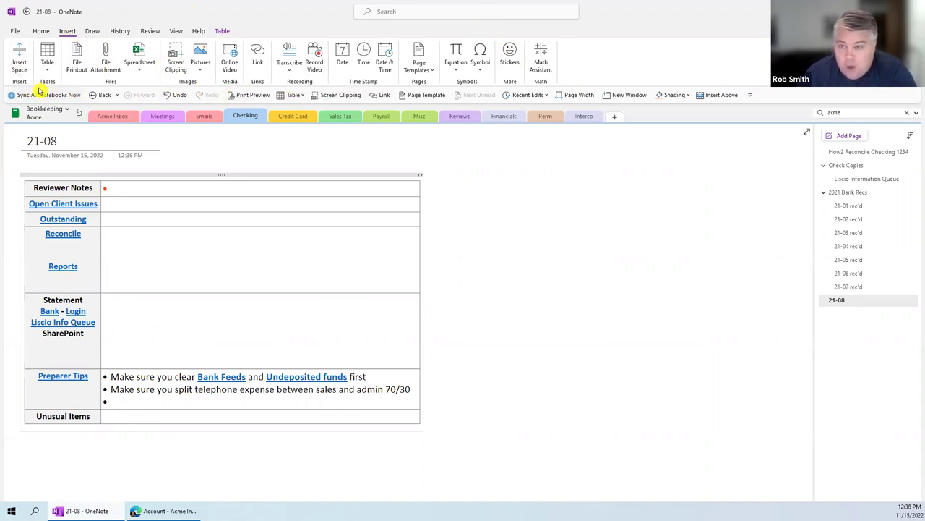
left_click(38, 31)
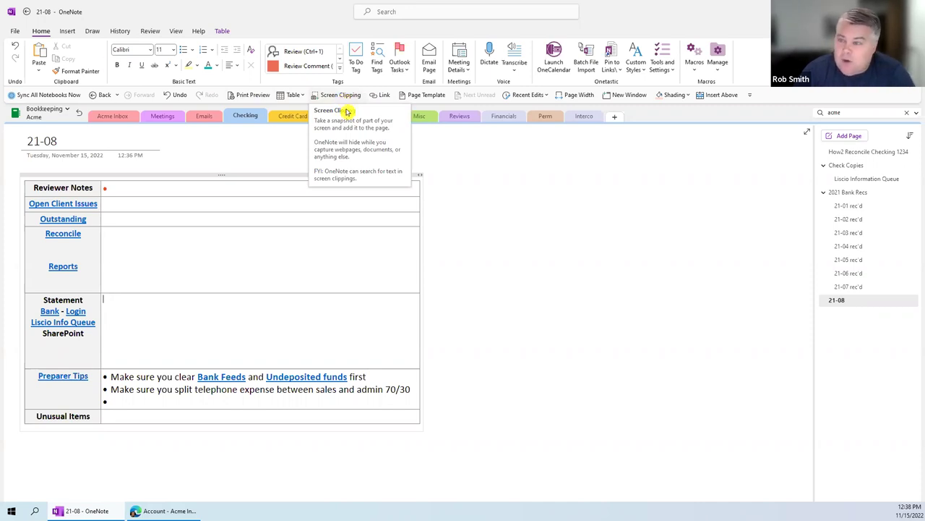
left_click(335, 97)
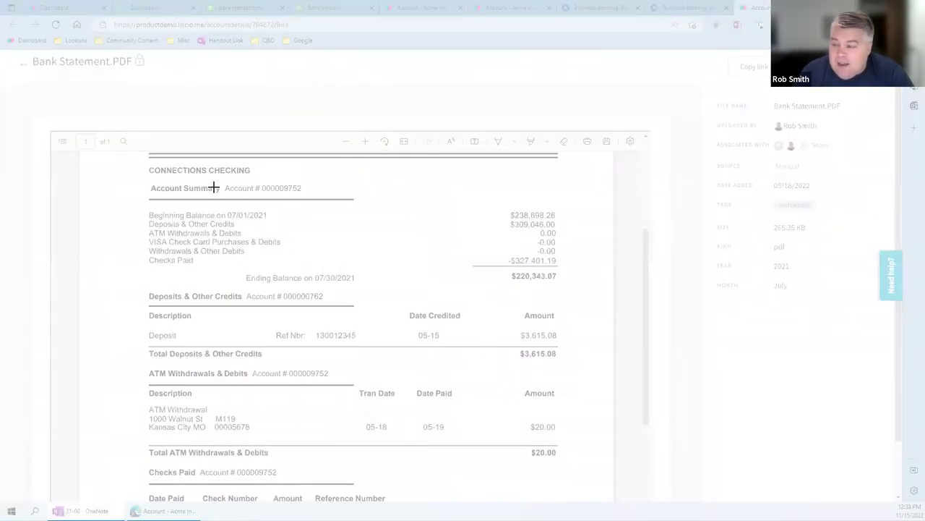
left_click_drag(141, 179, 568, 292)
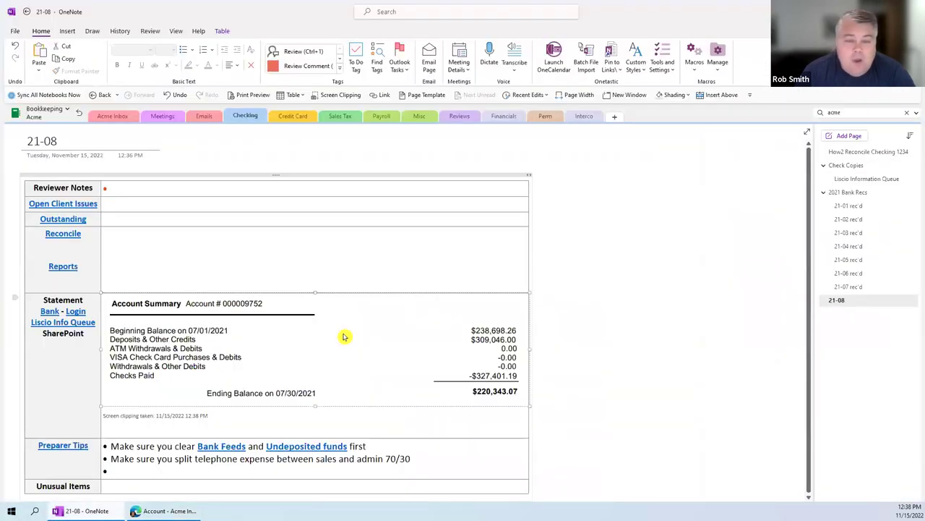
Switch back to Bank Statement.PDF in Liscio and look through the statement, returning to its beginning.
left_click(163, 511)
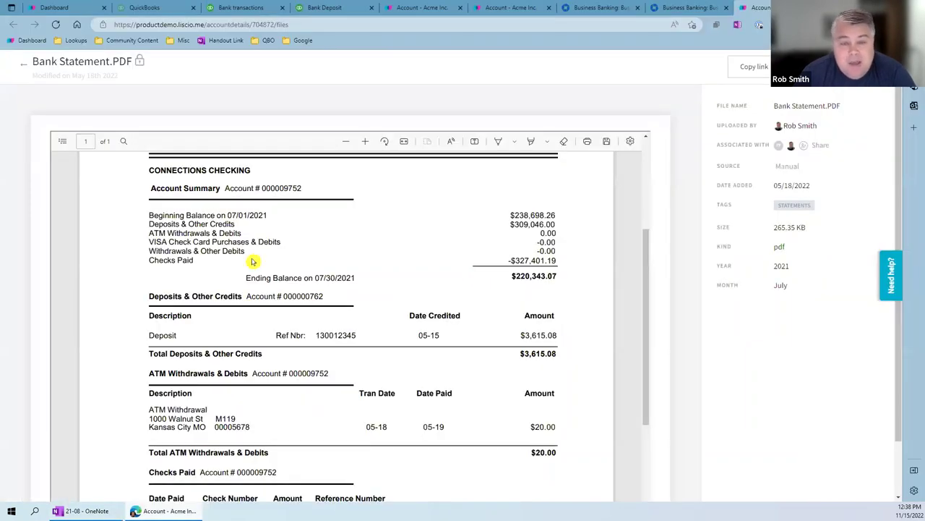
scroll(259, 263, "down", 3)
scroll(268, 262, "down", 1)
scroll(275, 260, "up", 5)
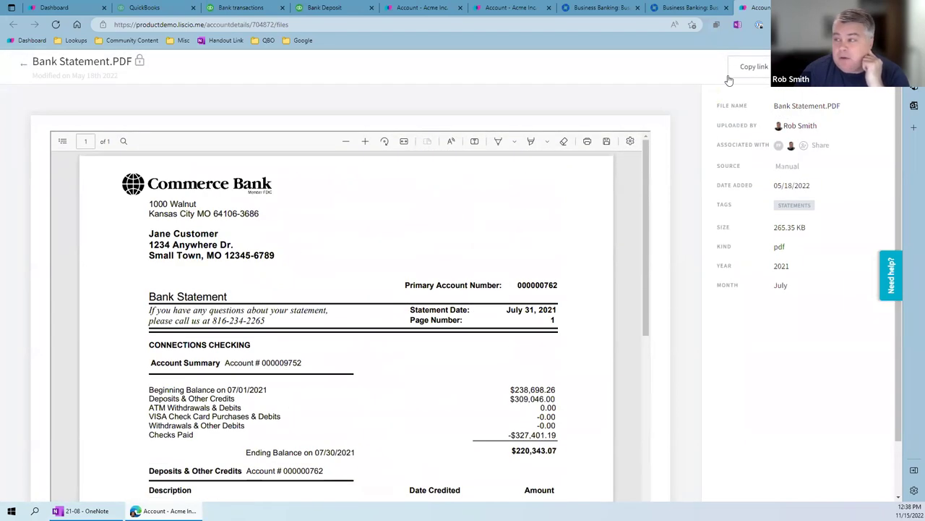
Copy the Bank Statement.PDF document link from Liscio and paste it below the statement clipping on OneNote's 21-08 page.
left_click(752, 67)
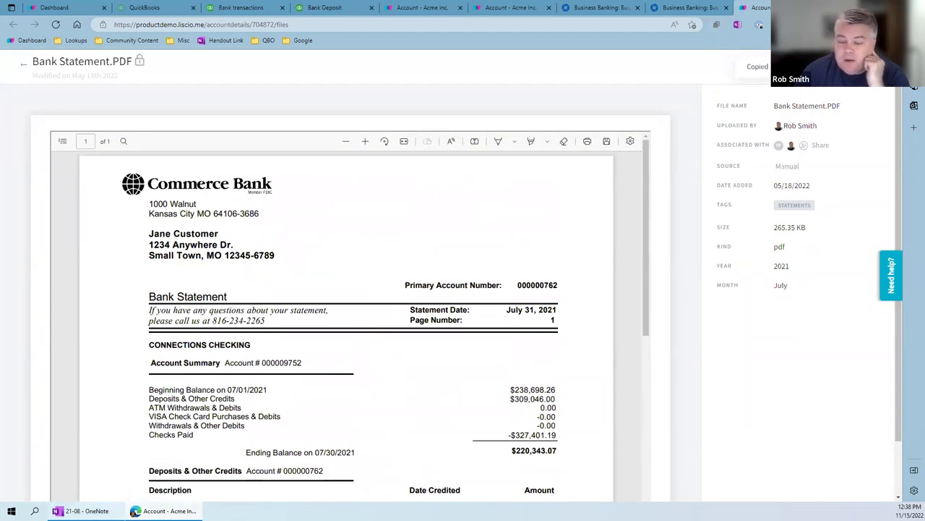
left_click_drag(146, 465, 142, 466)
left_click(155, 426)
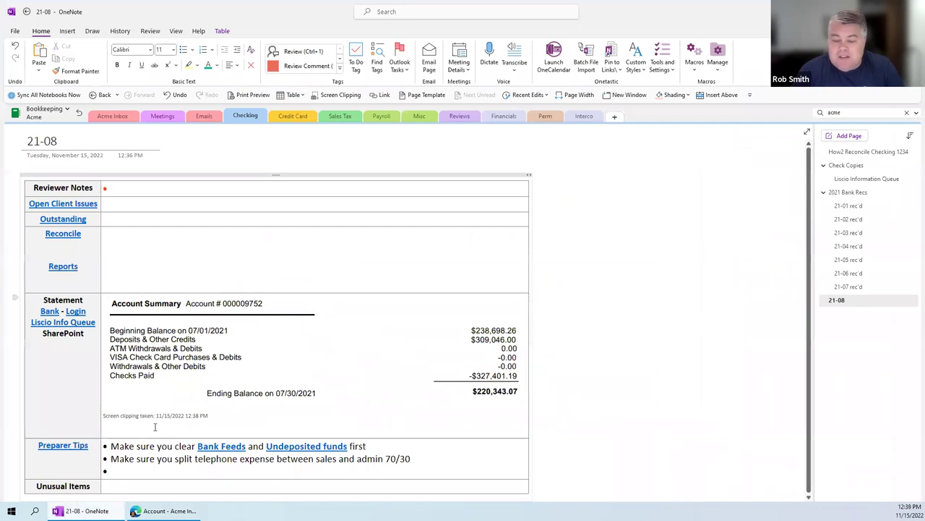
key("ctrl+v")
left_click(123, 329)
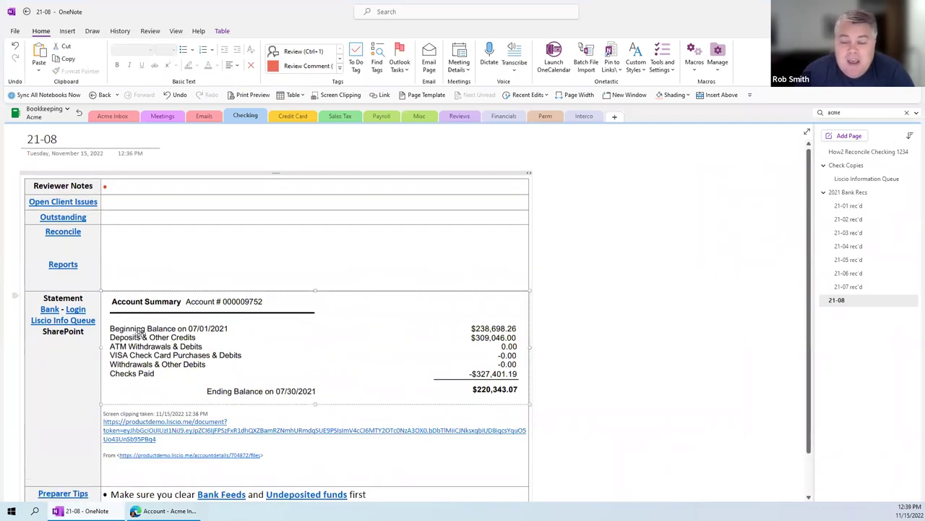
Close the open Bank Statement.PDF browser tab and test the statement link pasted on the 21-08 page, returning to OneNote.
left_click(133, 434)
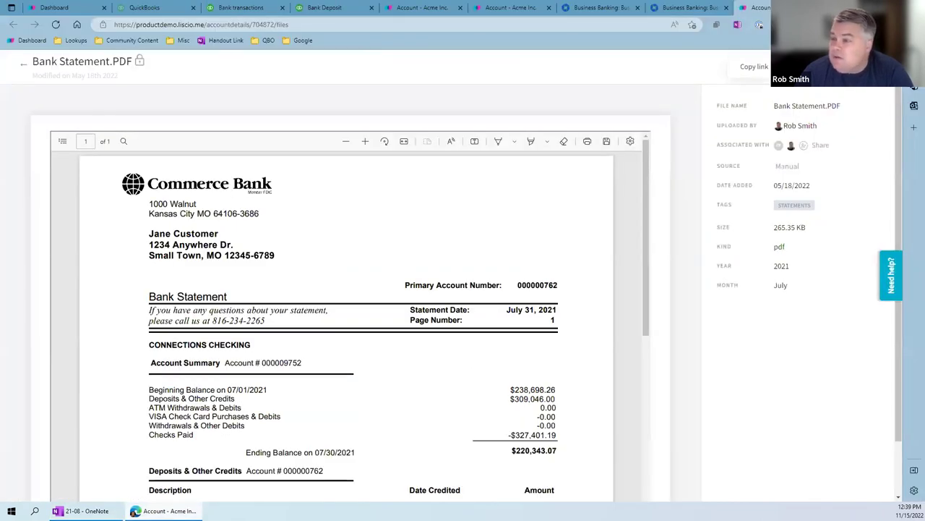
key("ctrl+w")
left_click(178, 8)
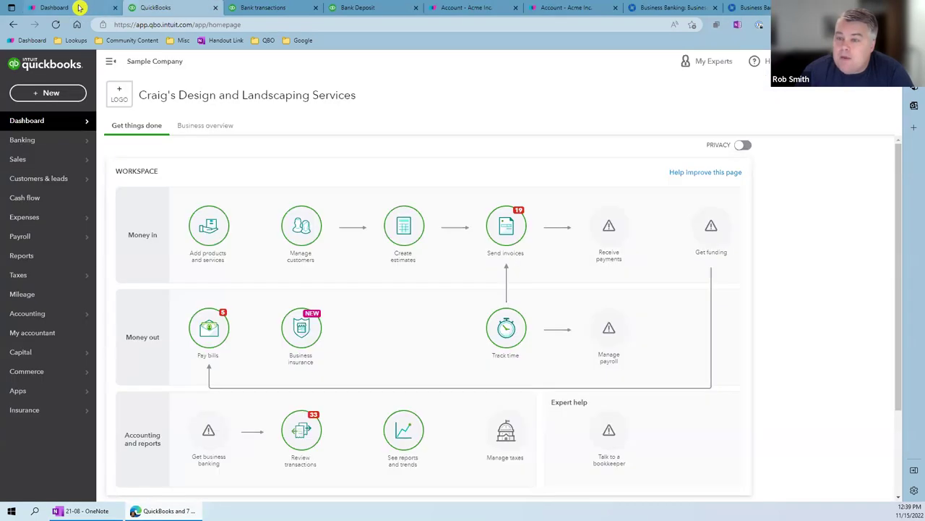
left_click(79, 7)
left_click(84, 510)
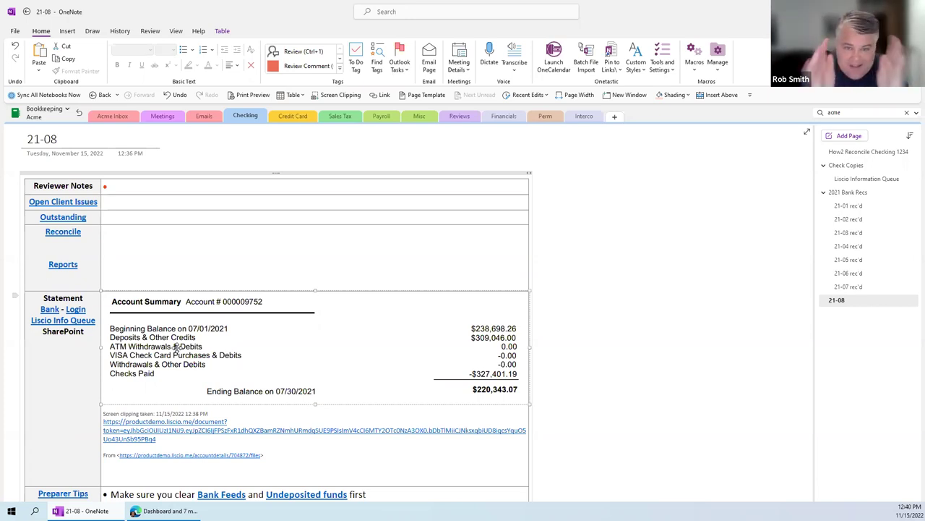
left_click(148, 429)
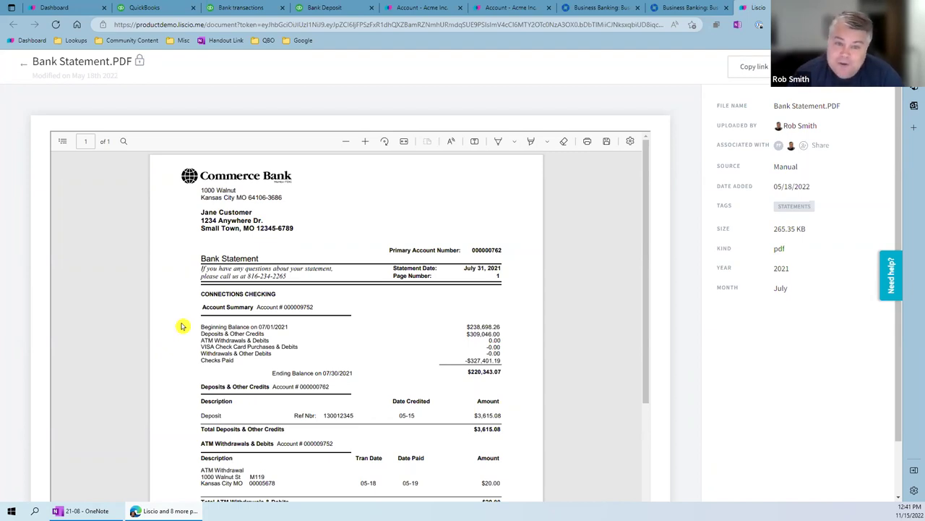
key("alt+Tab")
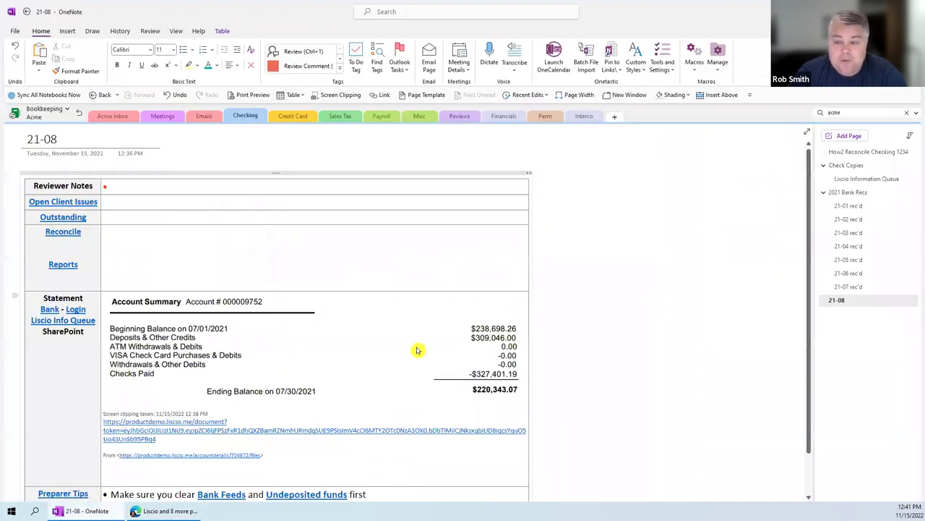
Follow the 21-08 grid's Reconcile link to QuickBooks and get past the introductory screens to the Checking account's reconcile form.
left_click(65, 232)
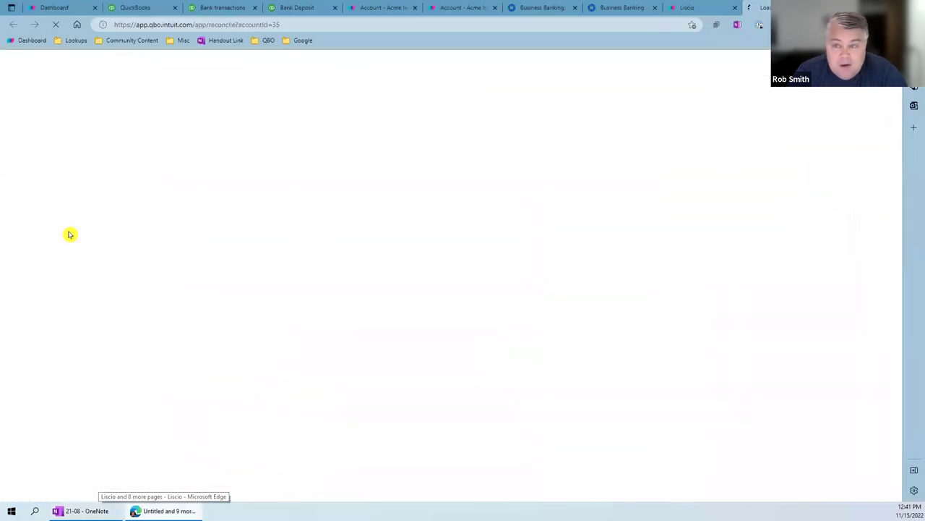
left_click(254, 29)
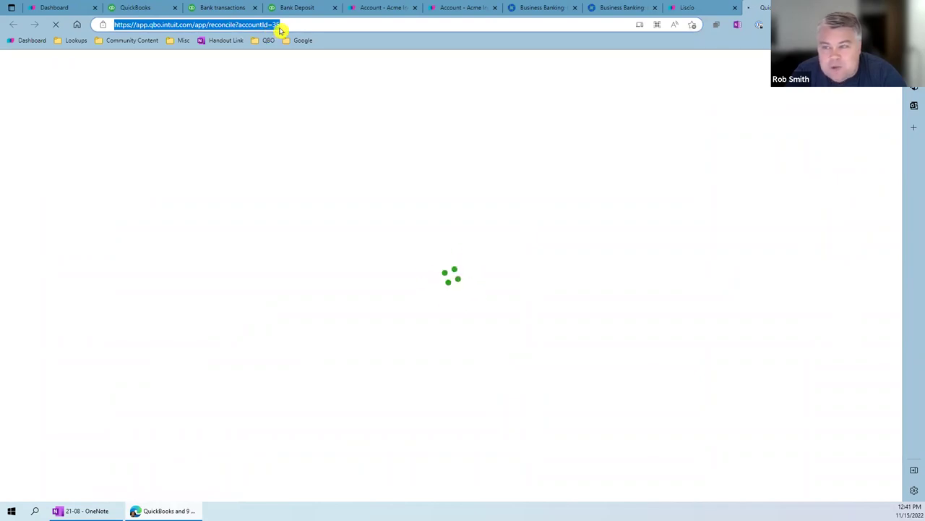
left_click(290, 26)
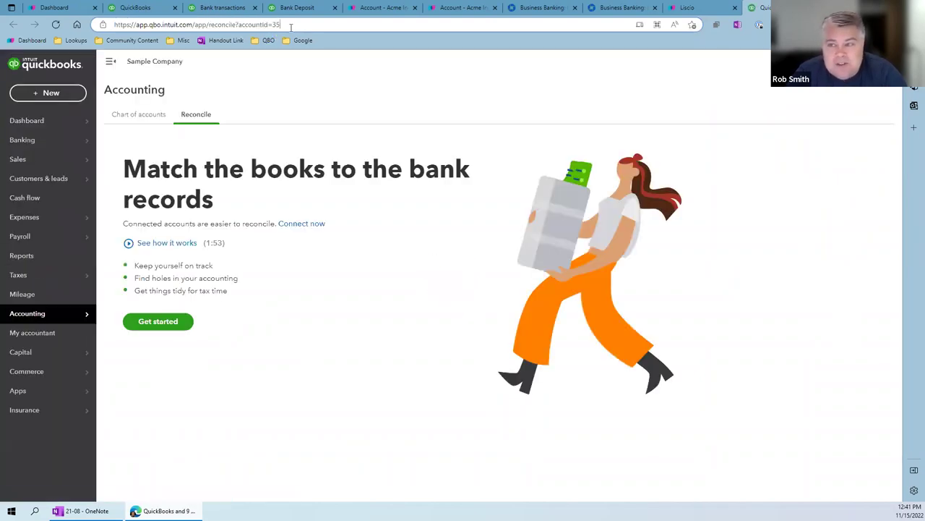
left_click(154, 333)
left_click(166, 324)
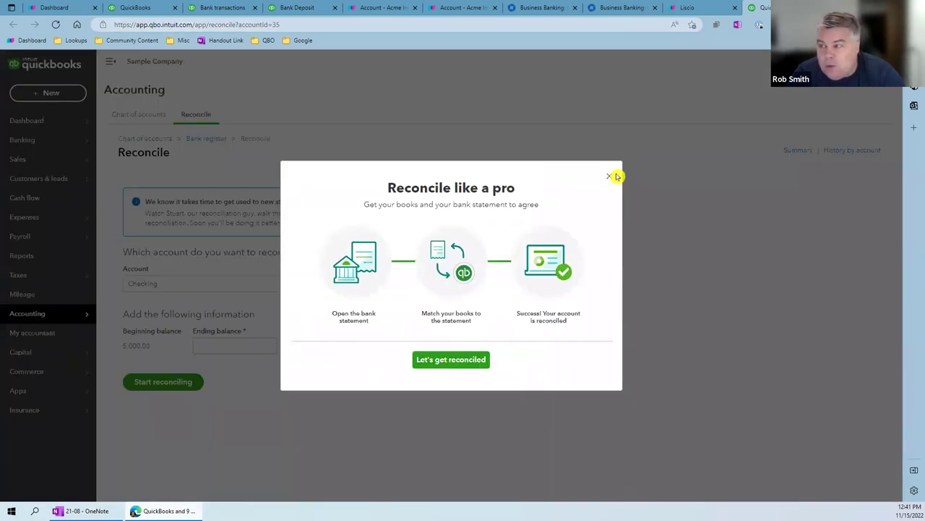
left_click(610, 180)
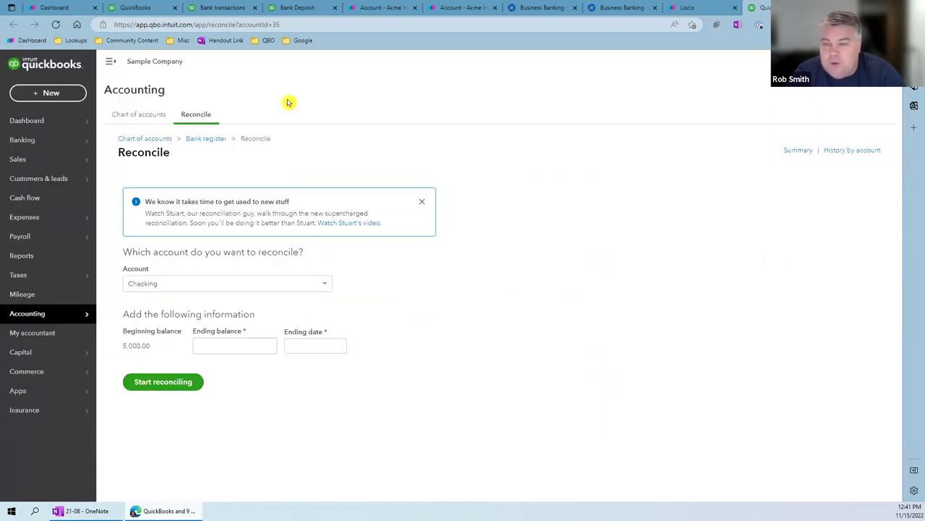
Examine the account ID at the end of the Checking reconcile page's web address, then restore the page's normal size.
left_click(296, 23)
left_click(296, 23)
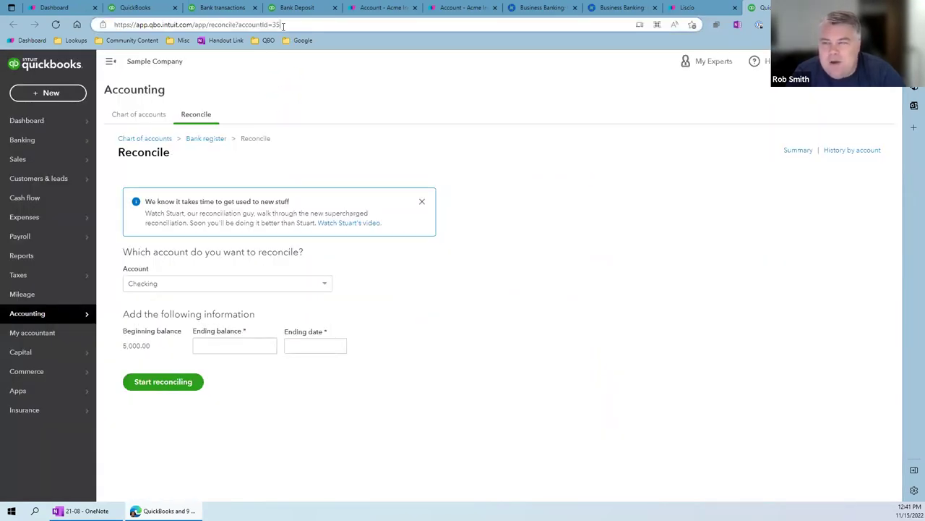
key("ctrl+plus")
key("ctrl+plus")
key("ctrl+plus")
key("ctrl+plus")
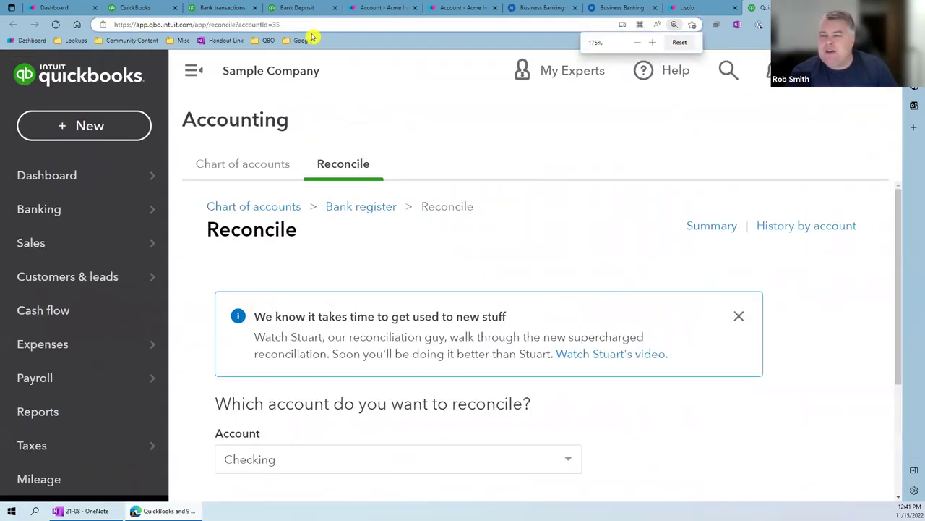
key("ctrl+minus")
key("ctrl+minus")
key("ctrl+minus")
key("ctrl+minus")
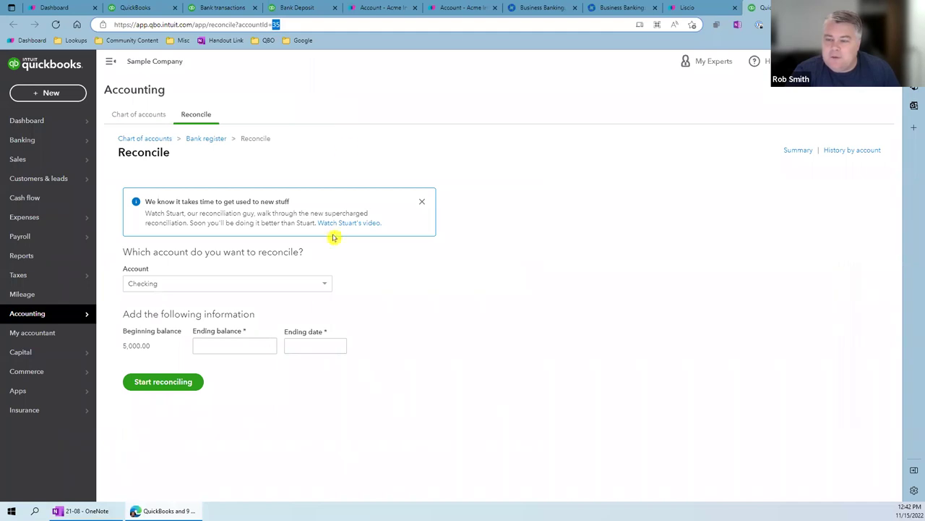
Change the account to reconcile to Savings and copy the full web address of its reconcile page.
left_click(325, 285)
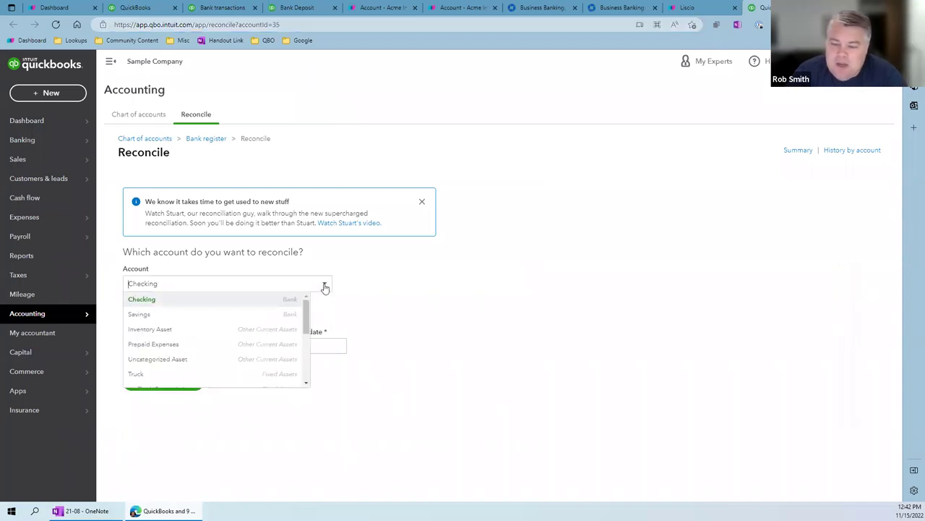
left_click(138, 318)
left_click(304, 25)
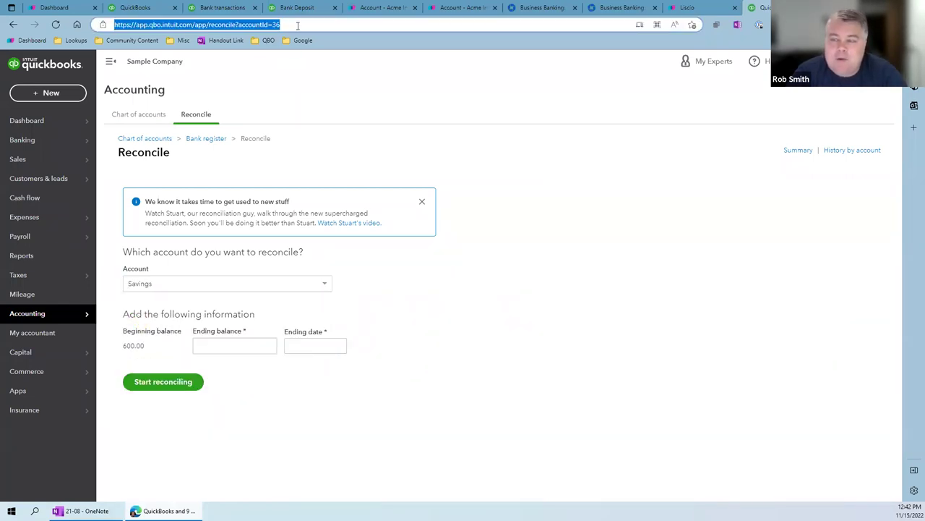
left_click(292, 24)
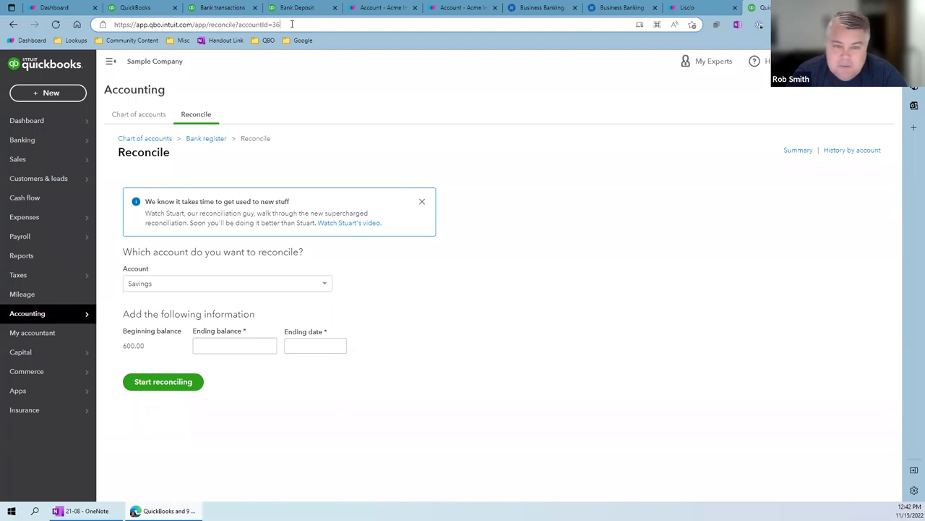
left_click_drag(292, 25, 118, 24)
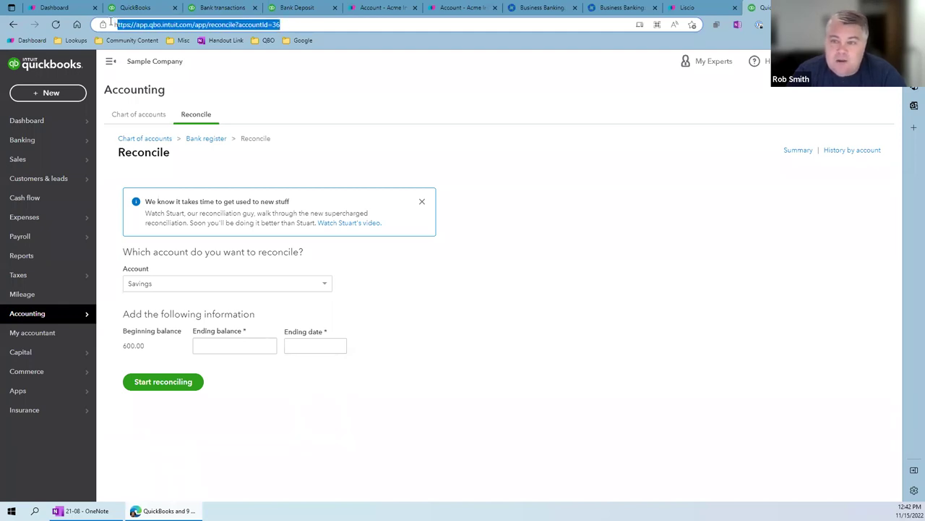
Switch to OneNote and open the Acme Monthly Status Grid - FC page in the Acme Inbox section.
left_click(81, 511)
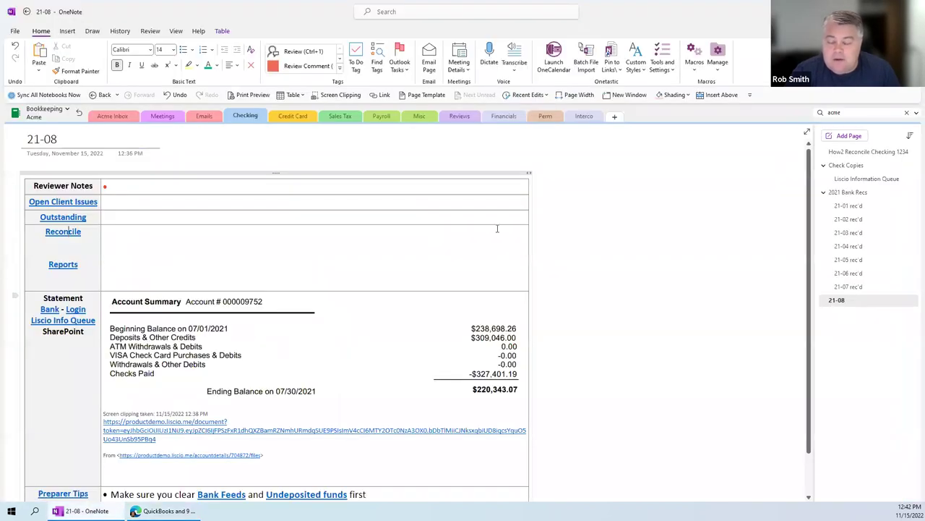
left_click(124, 117)
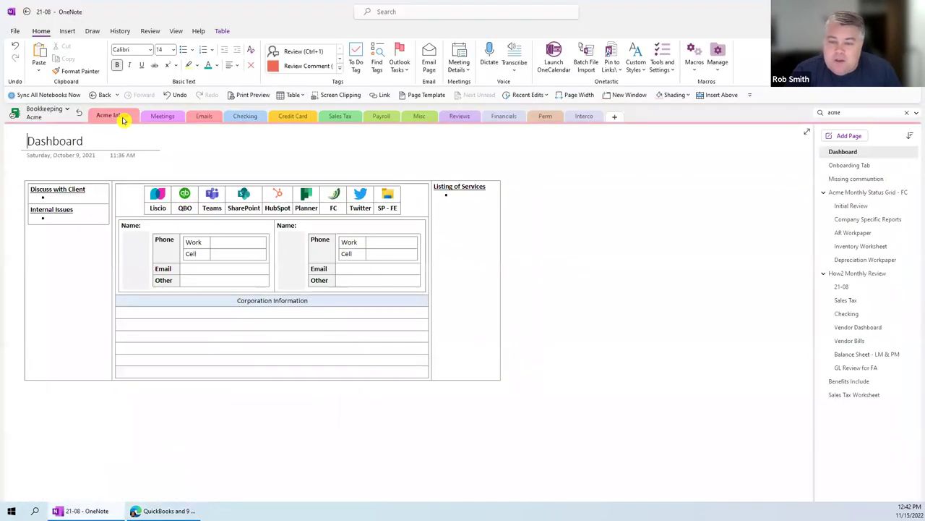
left_click(859, 194)
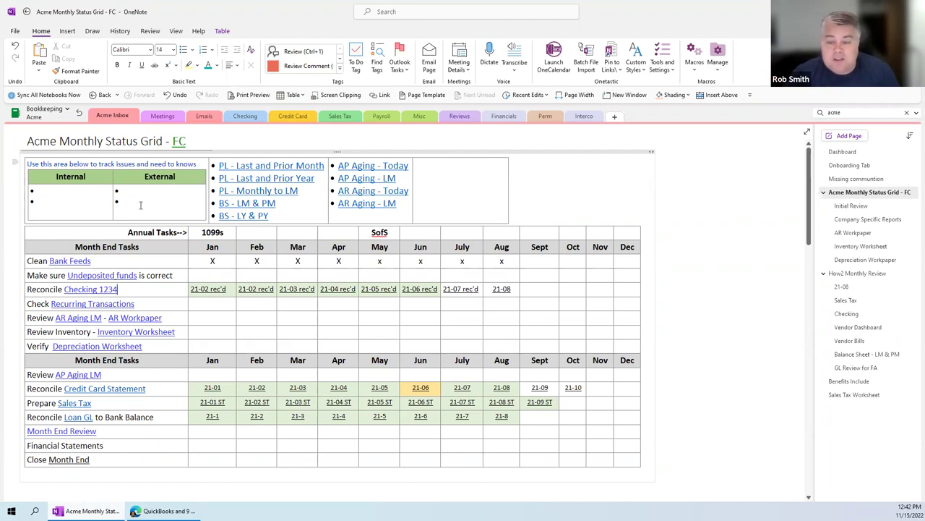
Insert a row above Check Recurring Transactions in the monthly status grid and enter Reconcile Savings as its task.
right_click(134, 288)
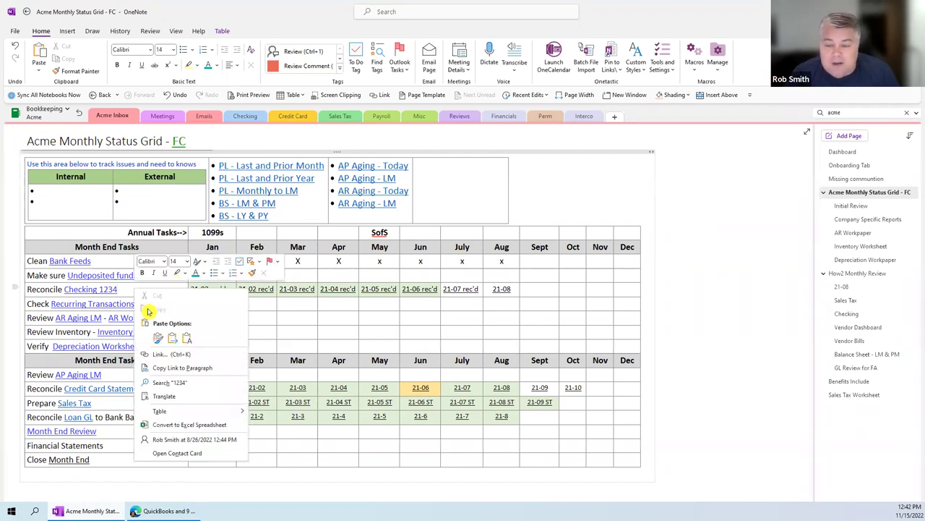
key("Escape")
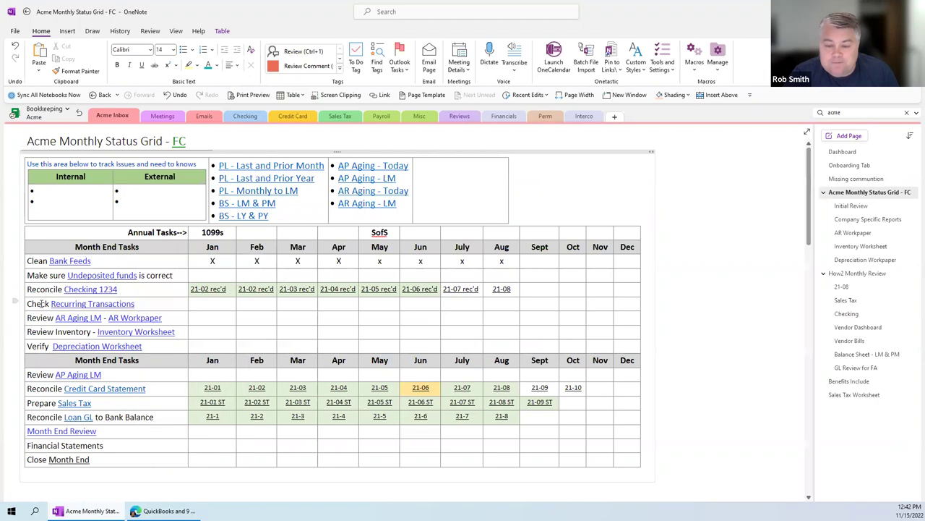
right_click(148, 305)
mouse_move(248, 431)
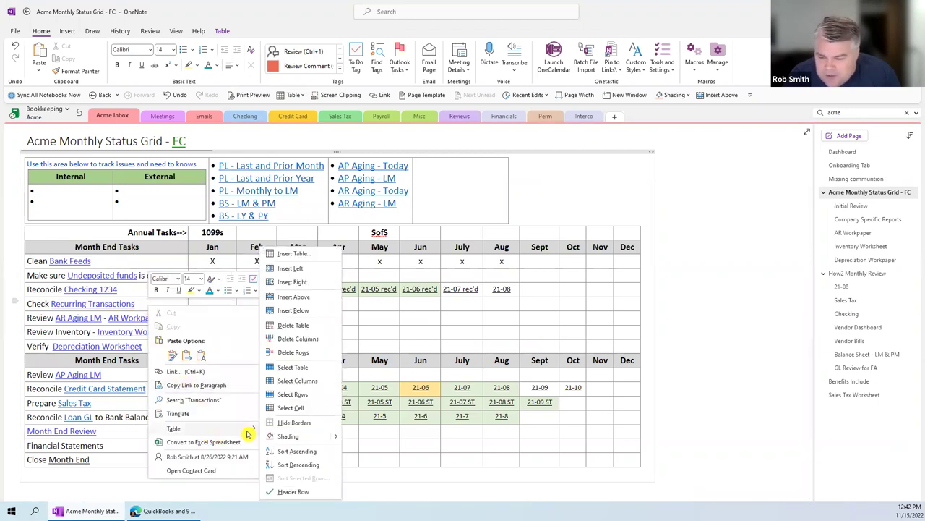
left_click(314, 297)
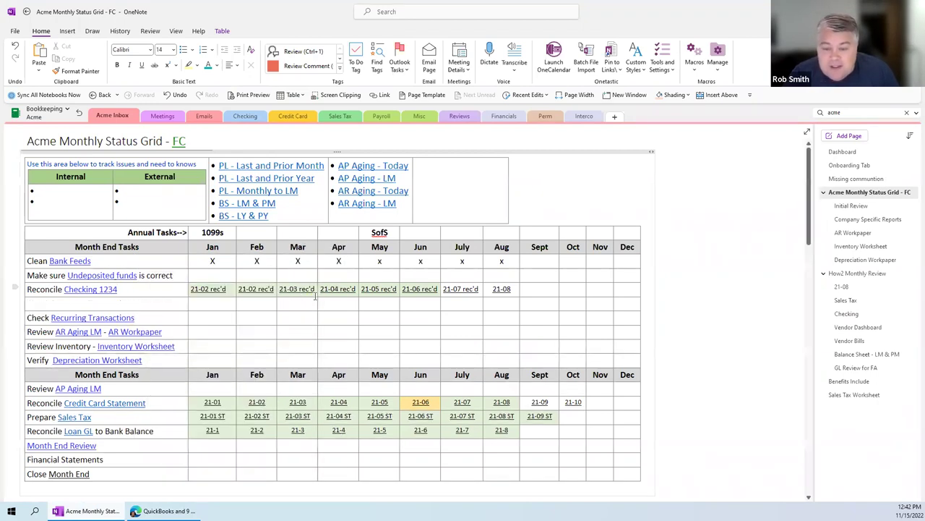
type("Rec")
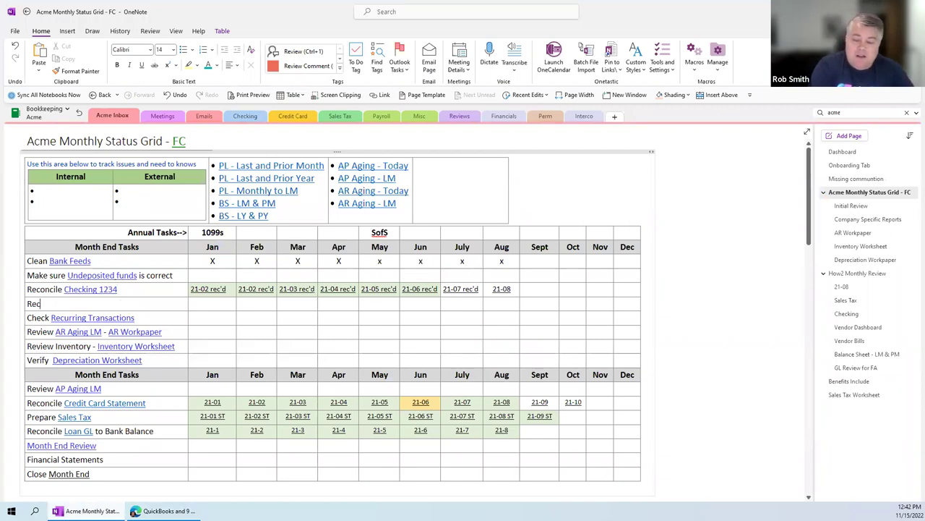
type("oncile Savings")
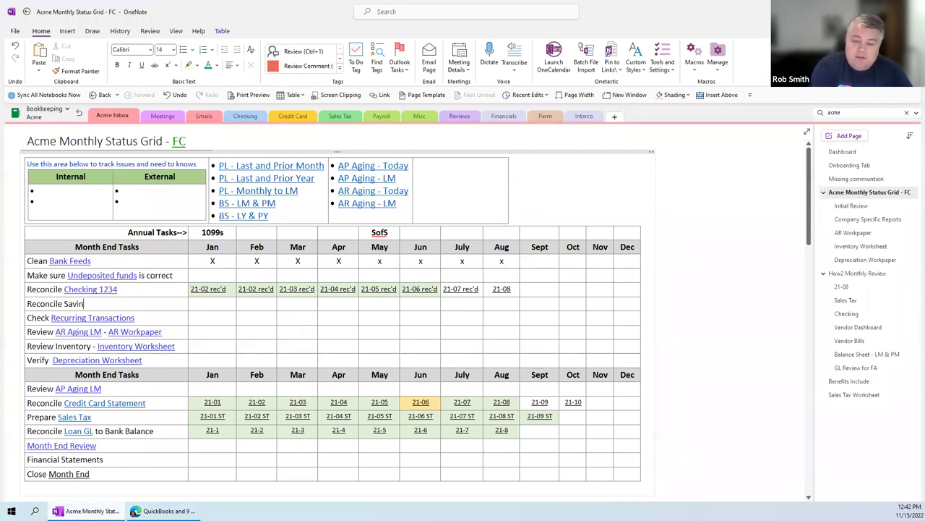
double_click(84, 304)
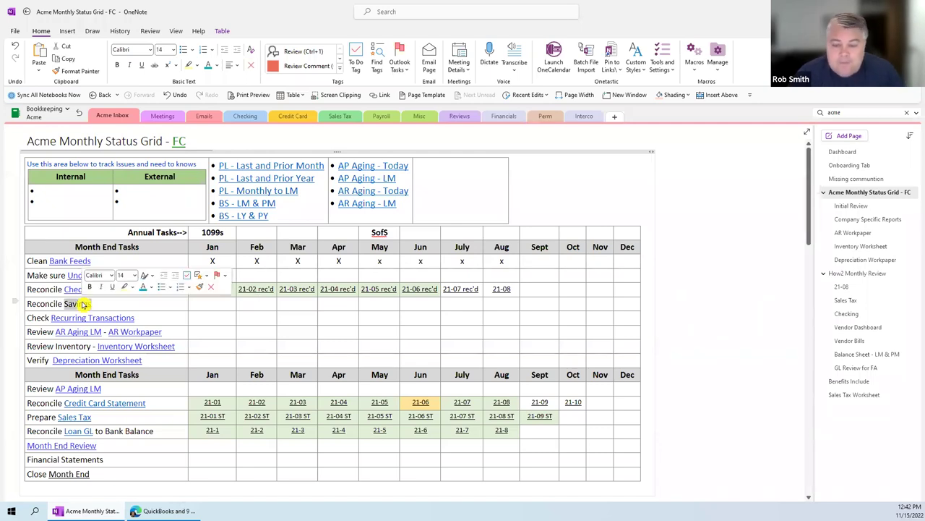
right_click(84, 305)
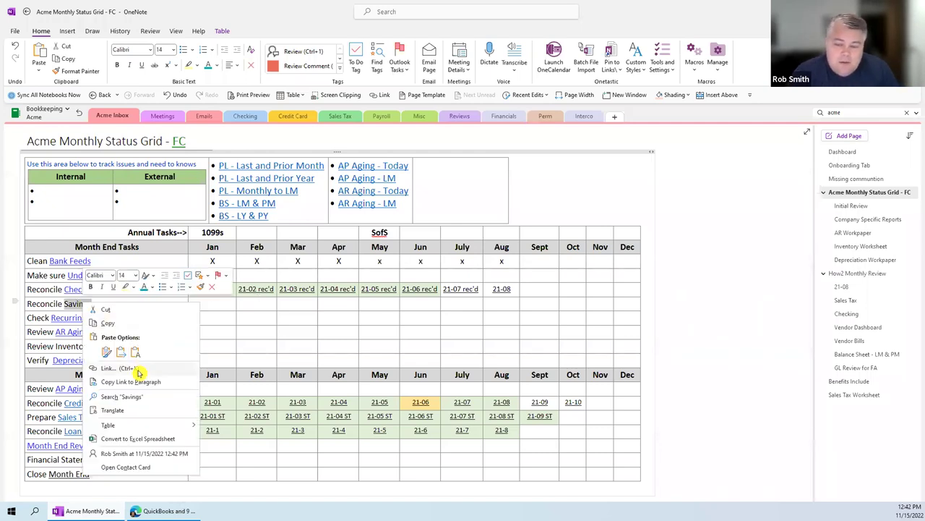
left_click(138, 369)
type("https://app.qbo.intuit.com/app/reconcile?accountId=36")
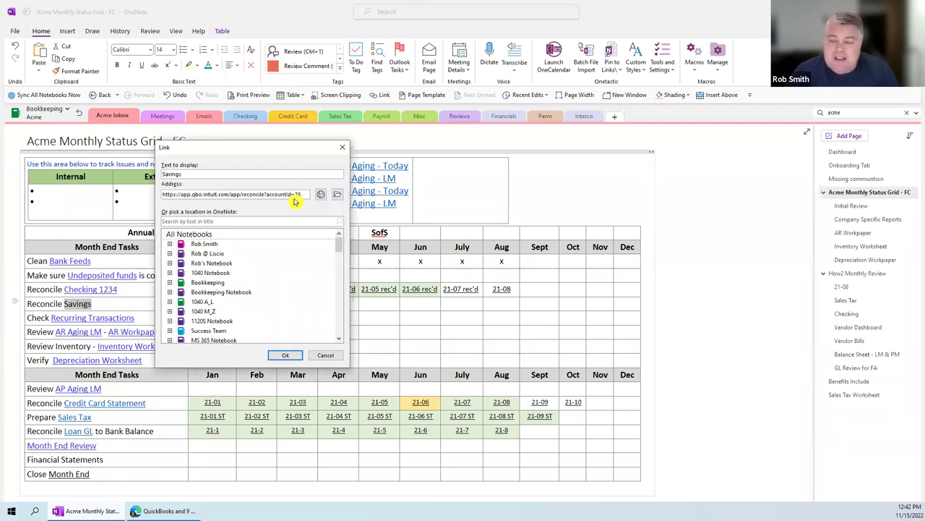
left_click(288, 355)
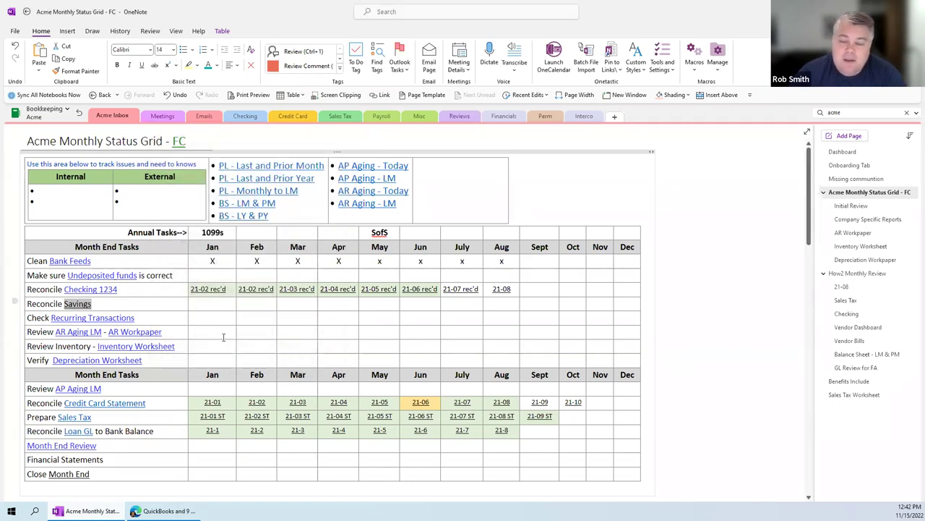
key("Tab")
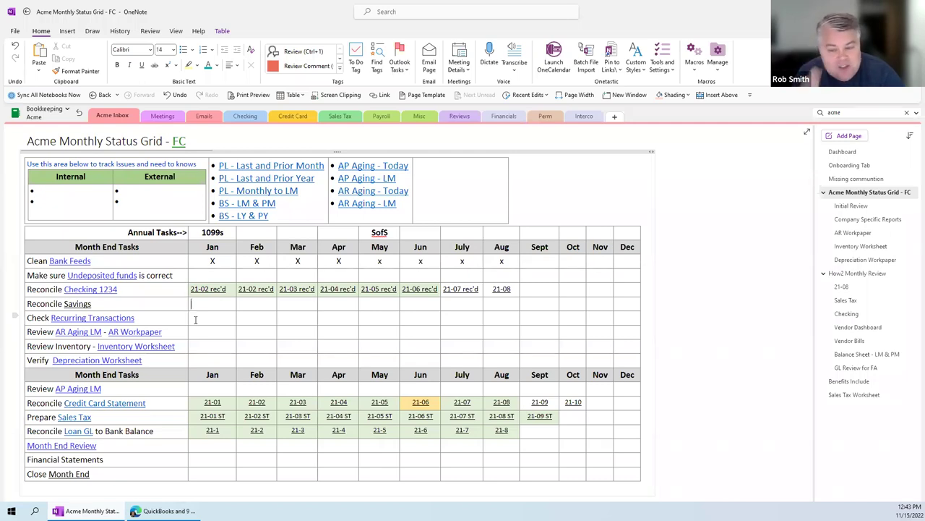
Return from the monthly status grid to the 21-08 page in the Checking section.
left_click(90, 290)
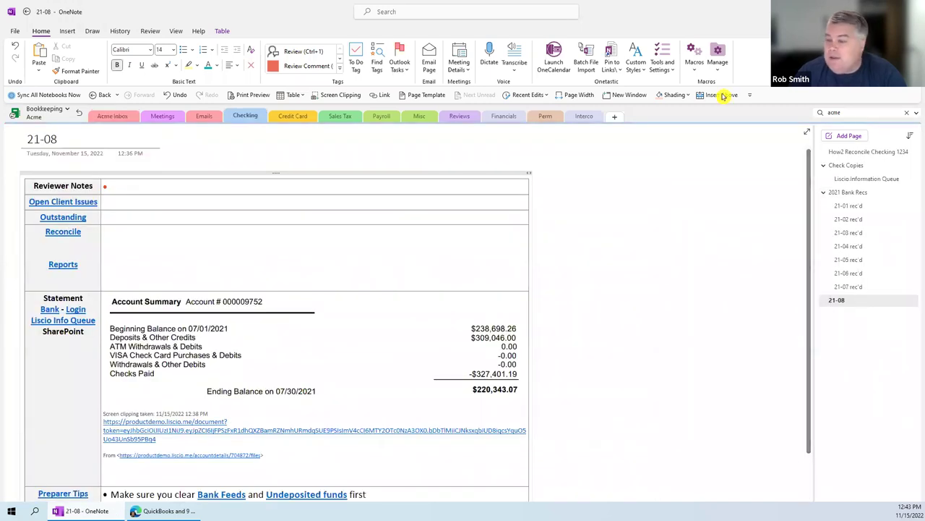
Open the Reconcile link on the 21-08 page to check its QuickBooks address, and return to OneNote.
left_click(63, 233)
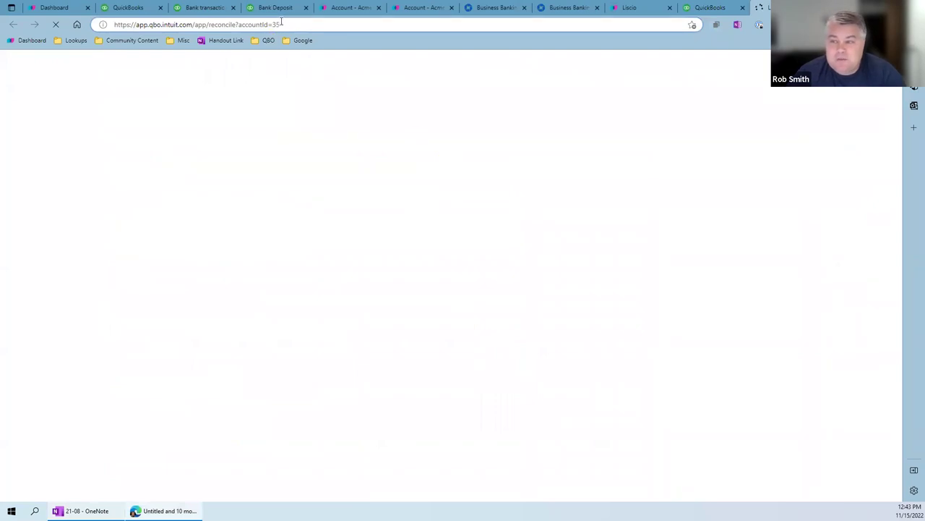
left_click(283, 23)
key("alt+Tab")
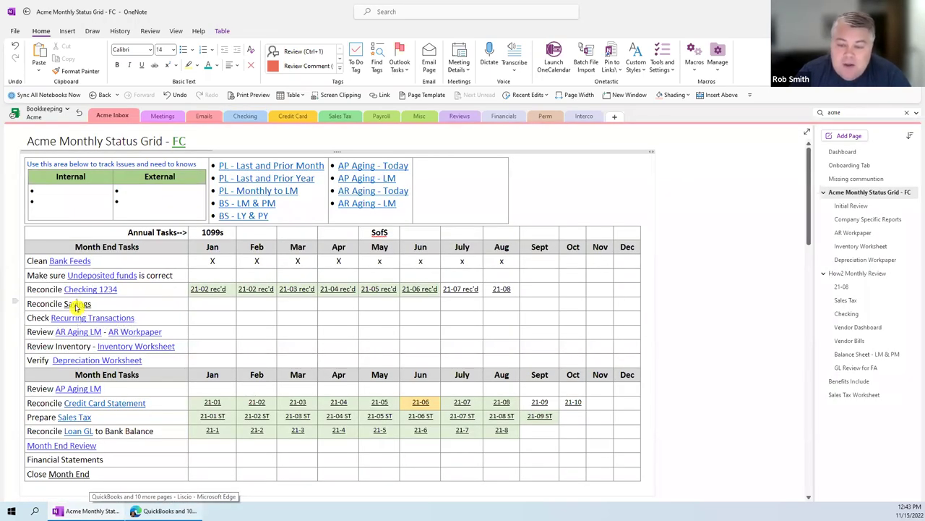
Follow the Savings link in the monthly status grid's Reconcile Savings task to view its QuickBooks reconcile page.
left_click(77, 305)
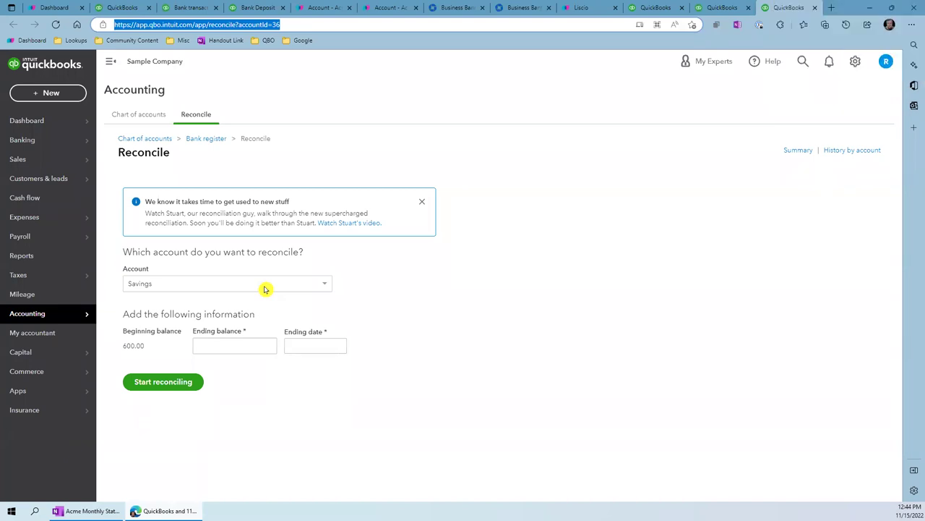
left_click(87, 510)
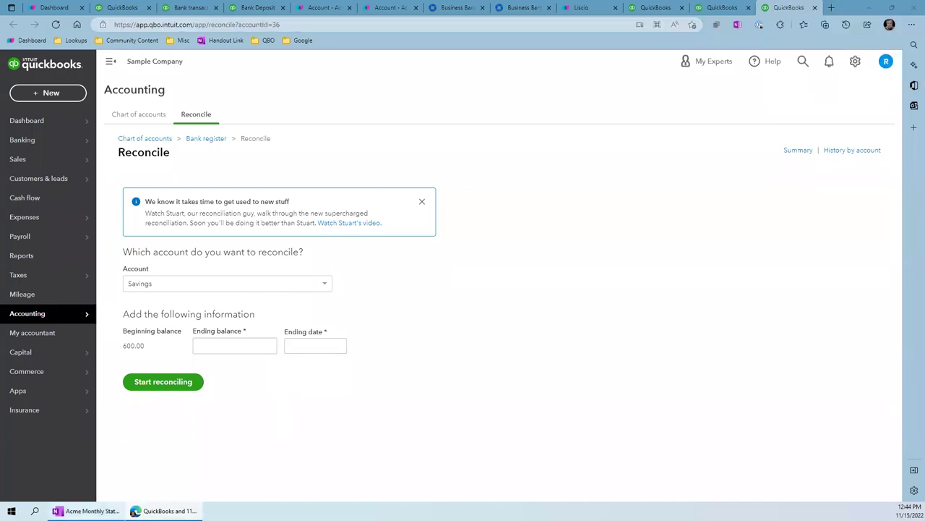
left_click(165, 511)
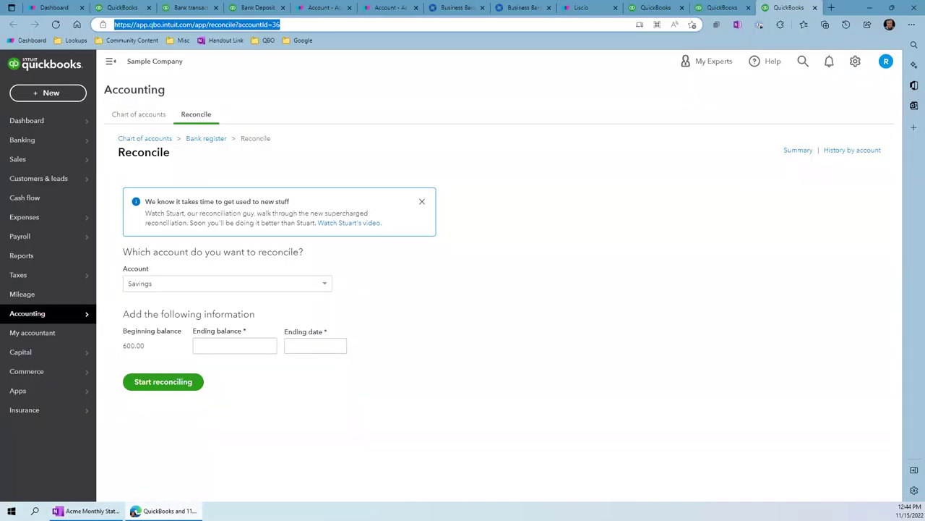
mouse_move(522, 15)
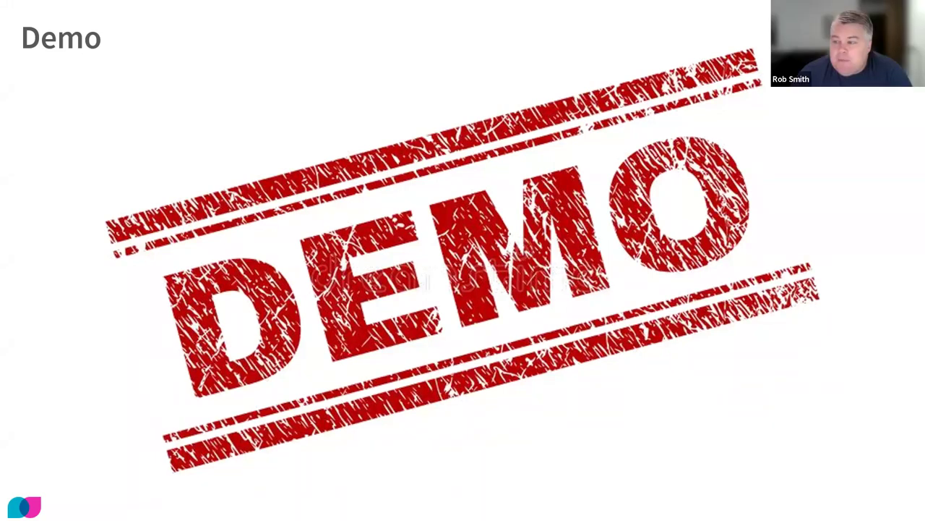
key("Right")
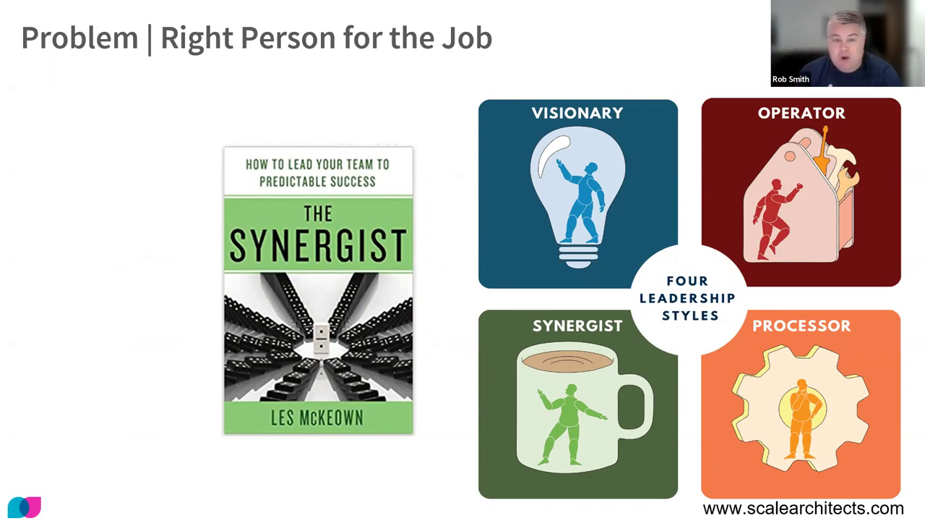
key("Right")
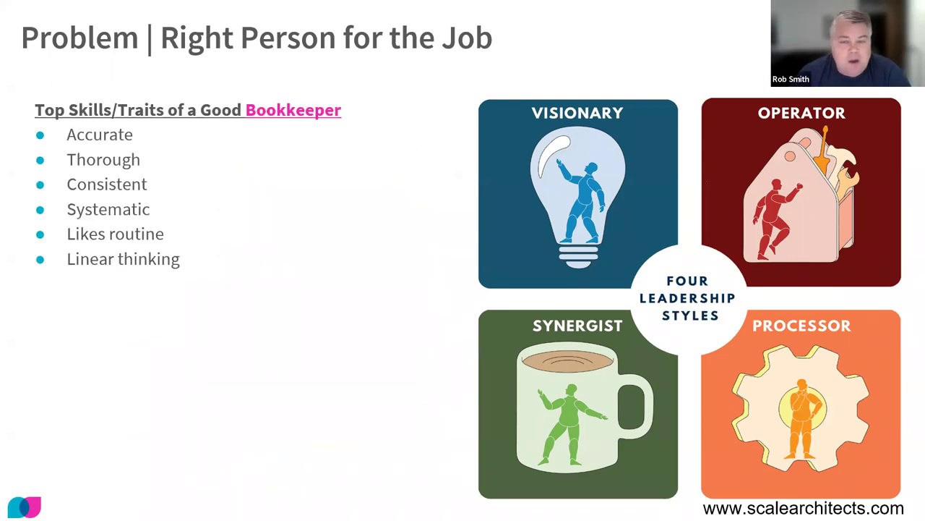